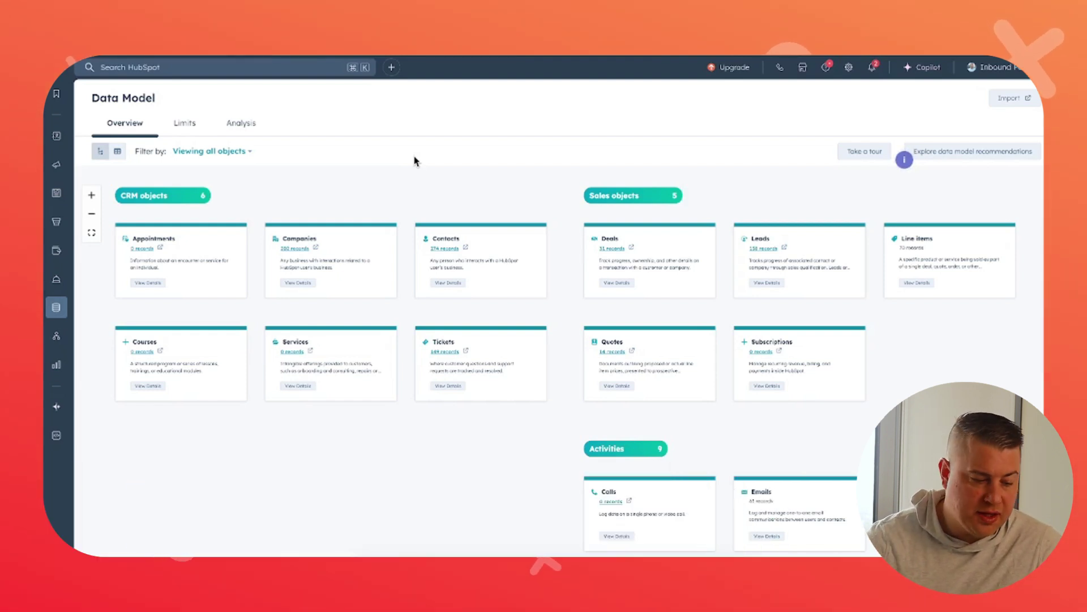
Review the Data Model overview's CRM objects, Sales objects and Activities with their record counts.
{"action": "mouse_move", "coordinate": [208, 285]}
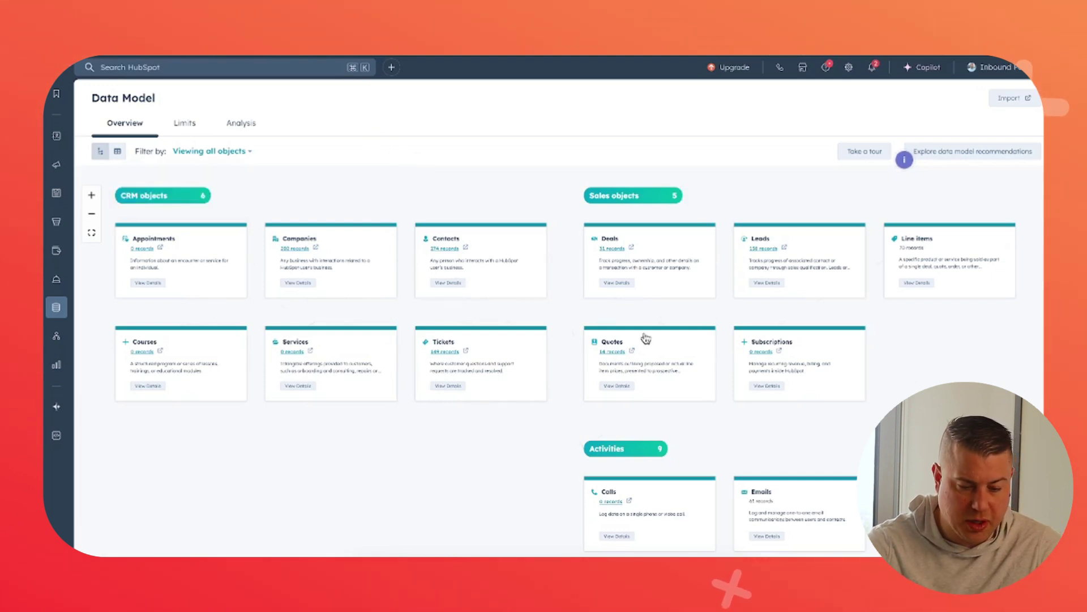
{"action": "mouse_move", "coordinate": [671, 292]}
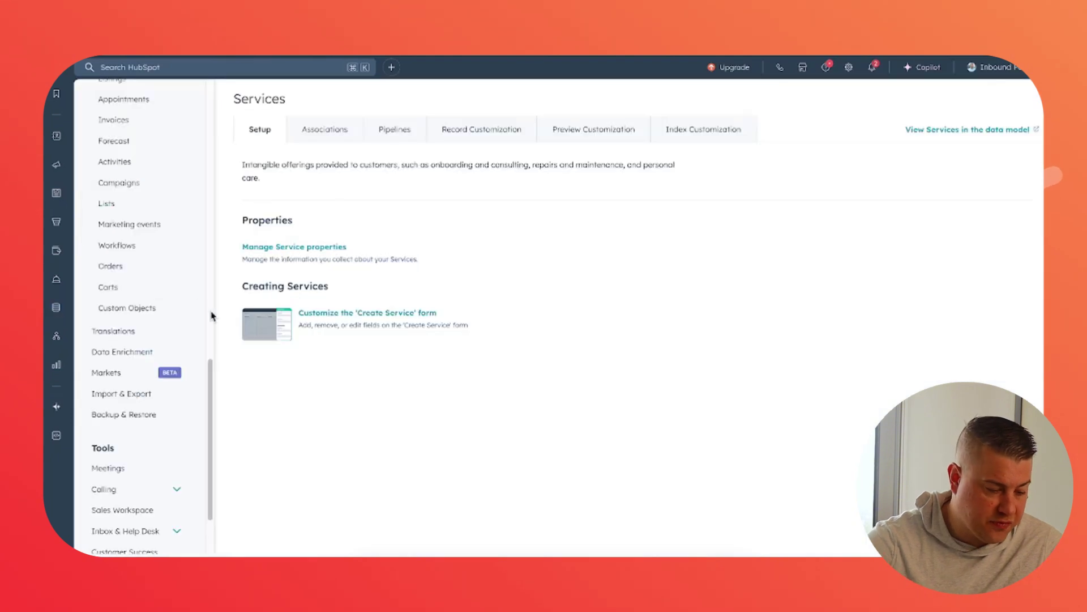
{"action": "scroll", "coordinate": [183, 296], "scroll_direction": "up", "scroll_amount": 3}
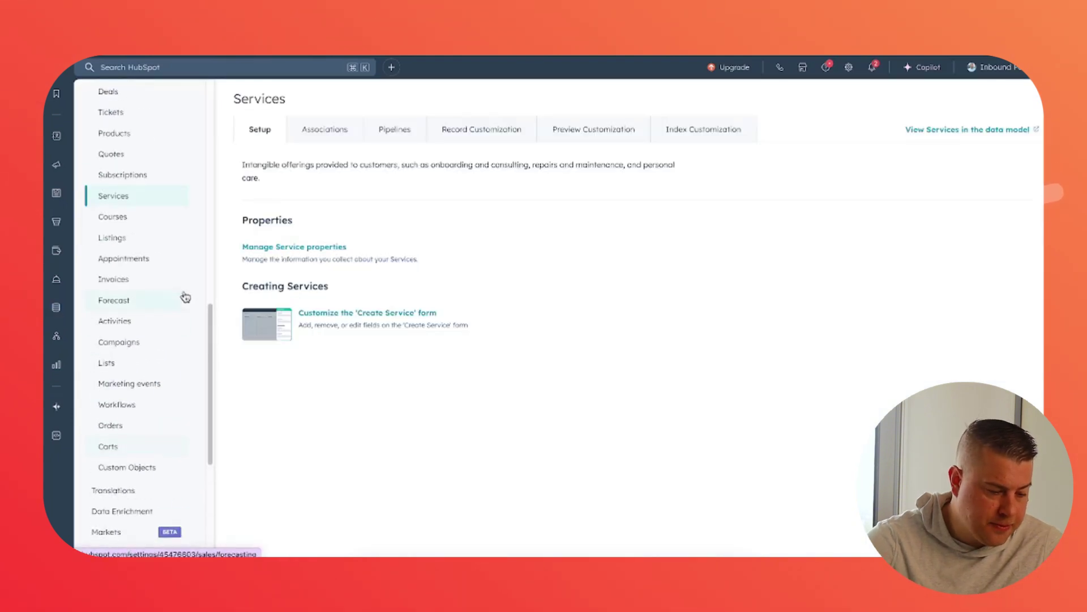
{"action": "scroll", "coordinate": [187, 295], "scroll_direction": "up", "scroll_amount": 1}
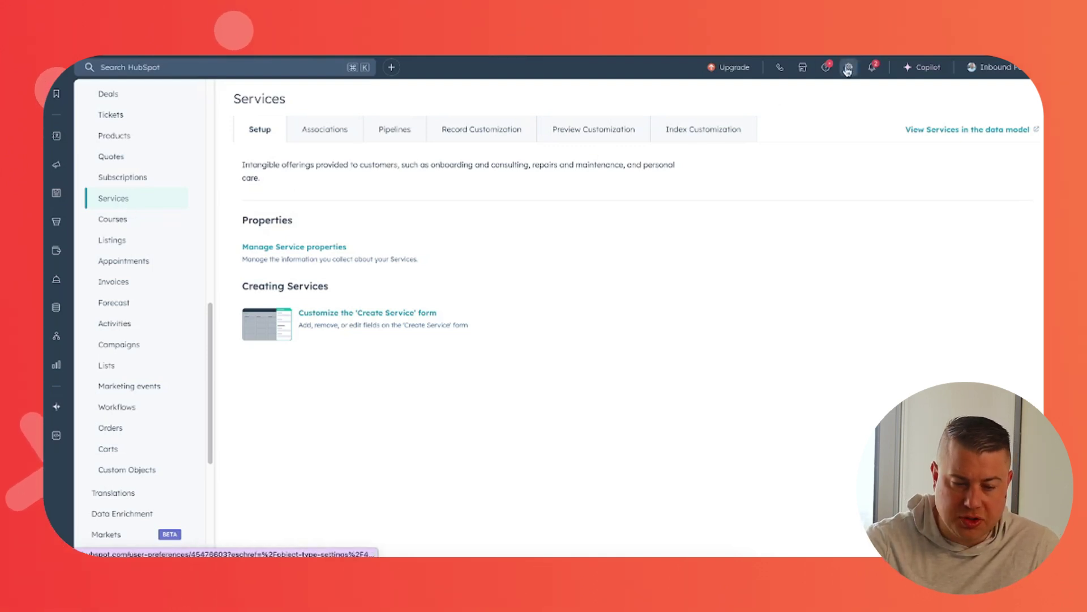
{"action": "scroll", "coordinate": [170, 199], "scroll_direction": "up", "scroll_amount": 5}
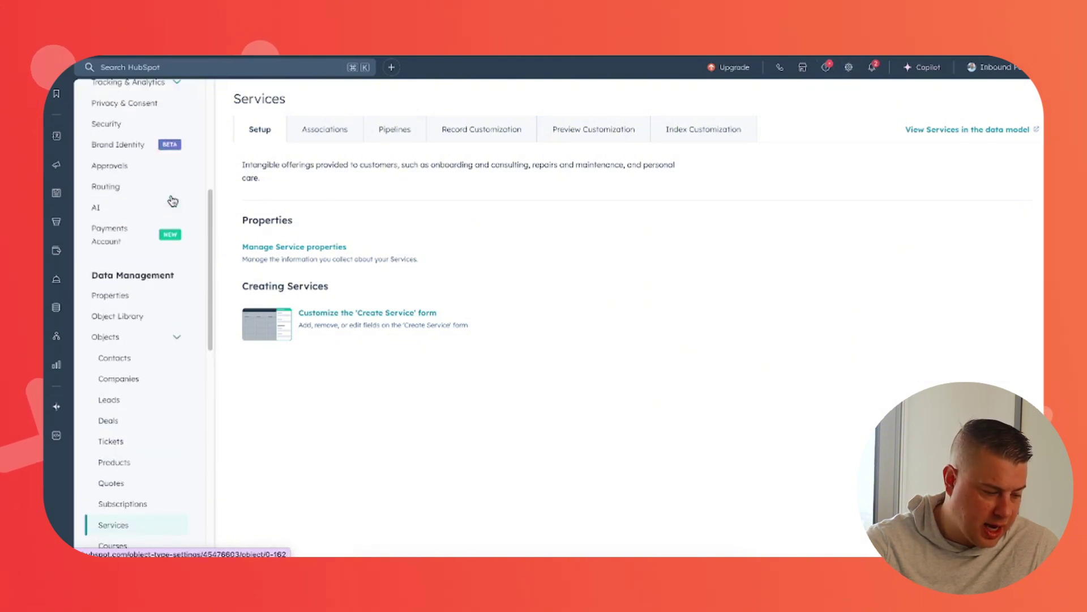
{"action": "scroll", "coordinate": [173, 200], "scroll_direction": "down", "scroll_amount": 1}
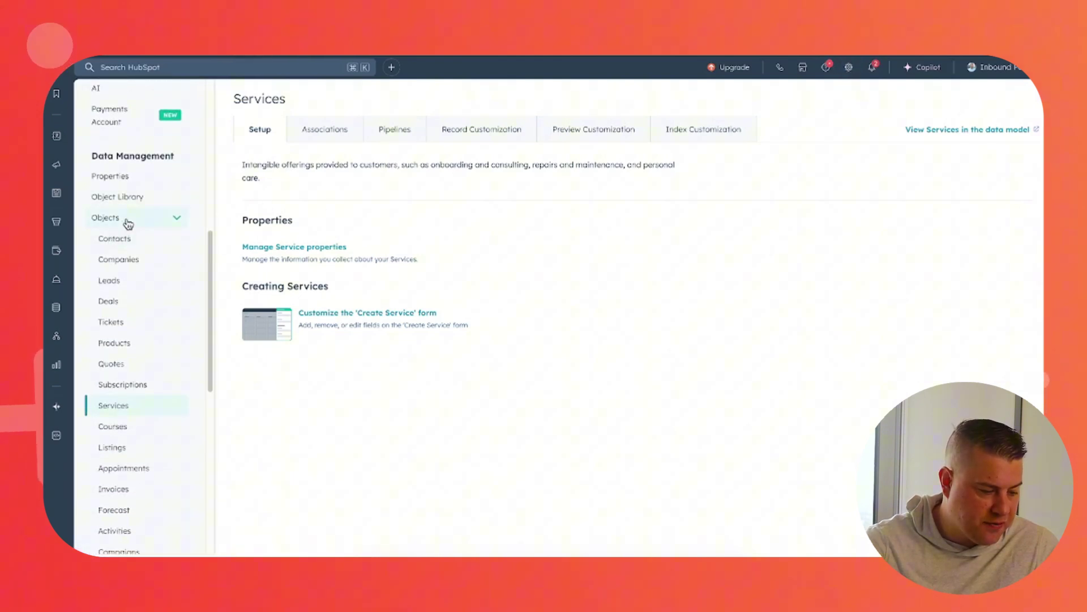
{"action": "left_click", "coordinate": [122, 218]}
{"action": "left_click", "coordinate": [128, 221]}
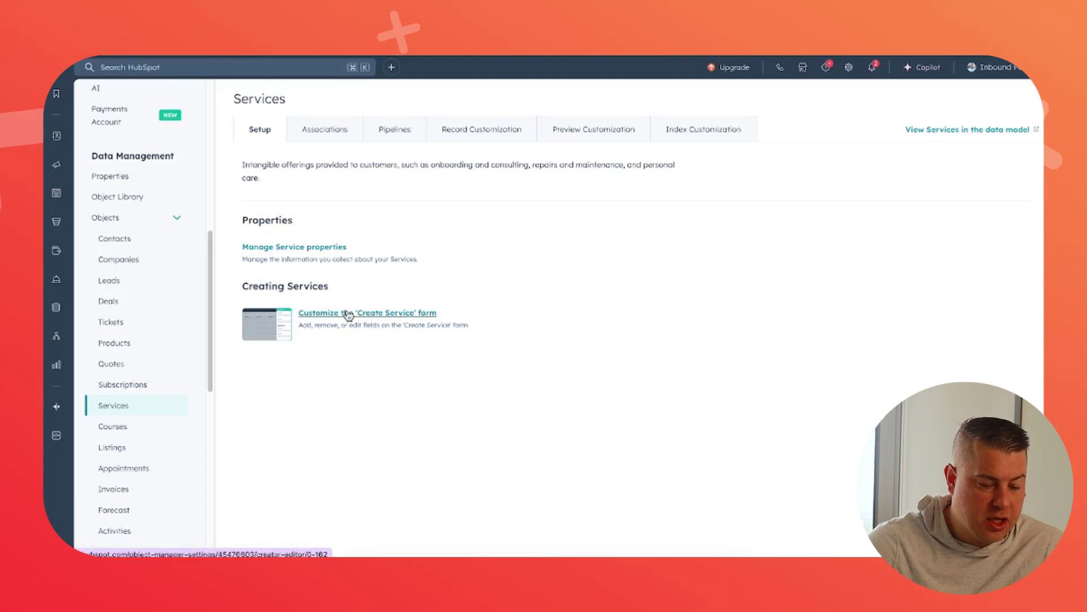
Check the Services-to-Companies association without changes, then view the HR Projects pipeline stages.
{"action": "left_click", "coordinate": [331, 141]}
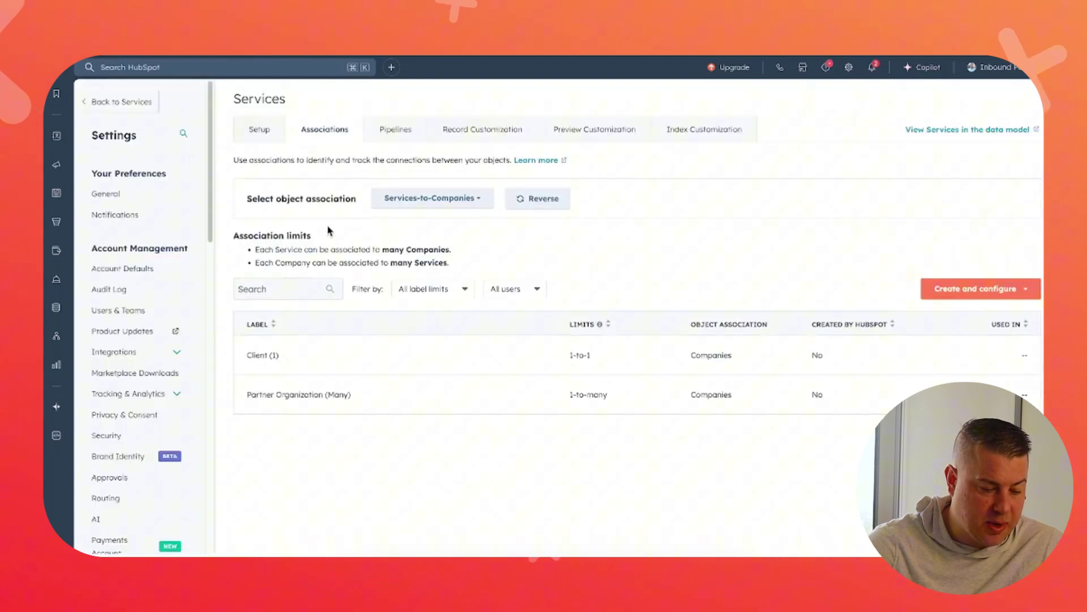
{"action": "left_click", "coordinate": [439, 199]}
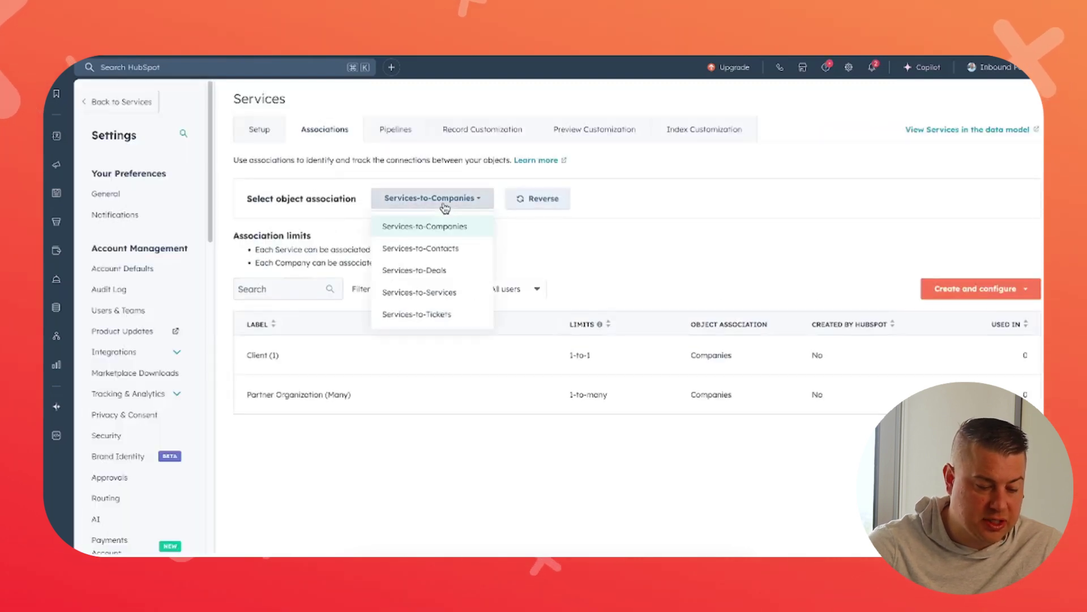
{"action": "left_click", "coordinate": [602, 229]}
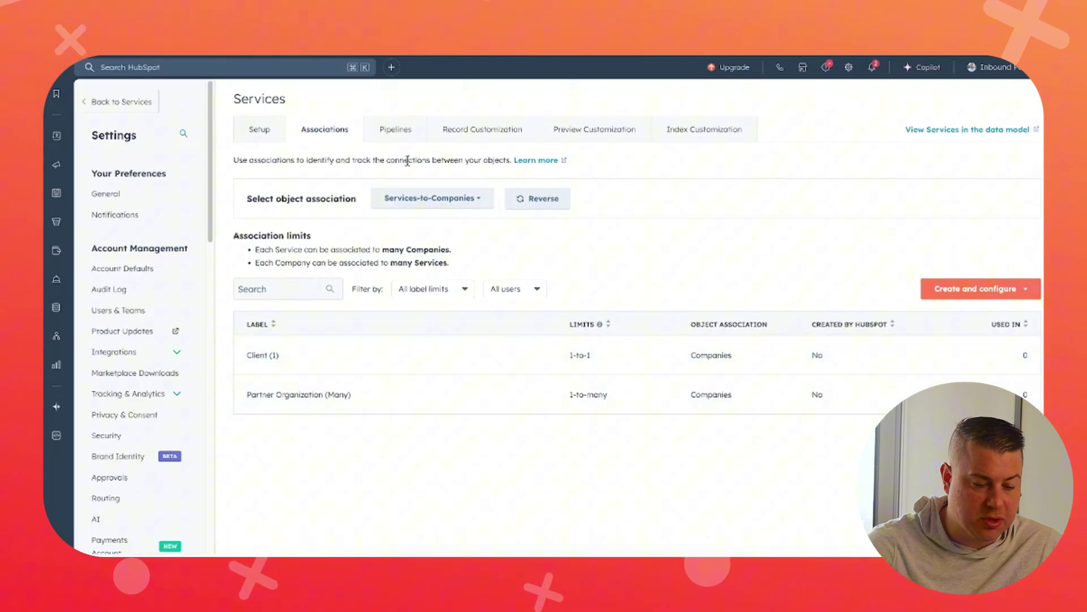
{"action": "left_click", "coordinate": [402, 134]}
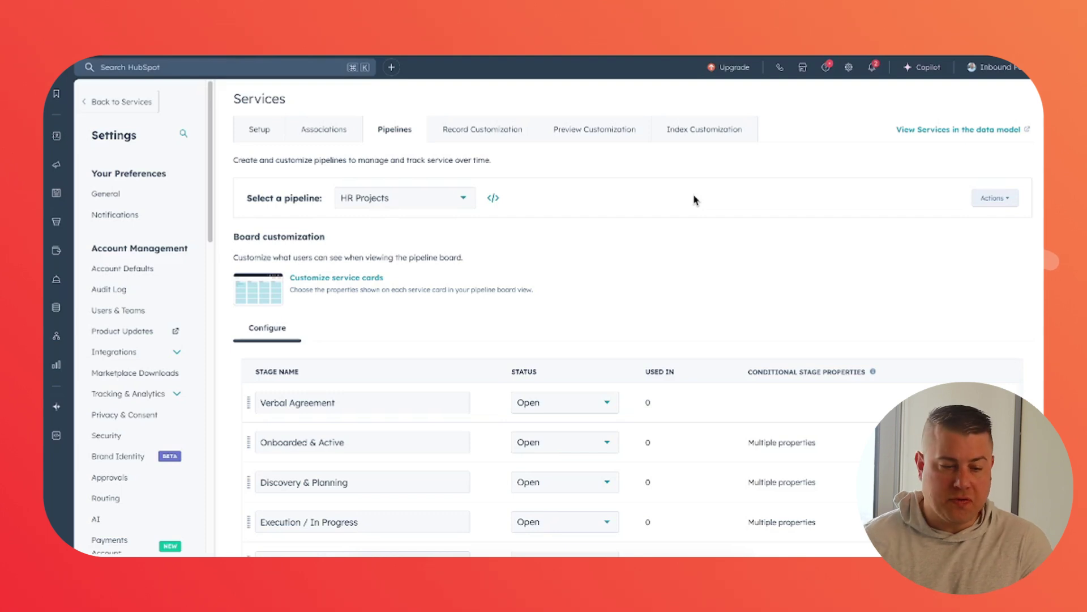
{"action": "scroll", "coordinate": [590, 188], "scroll_direction": "down", "scroll_amount": 1}
{"action": "scroll", "coordinate": [510, 198], "scroll_direction": "up", "scroll_amount": 1}
{"action": "left_click", "coordinate": [444, 203]}
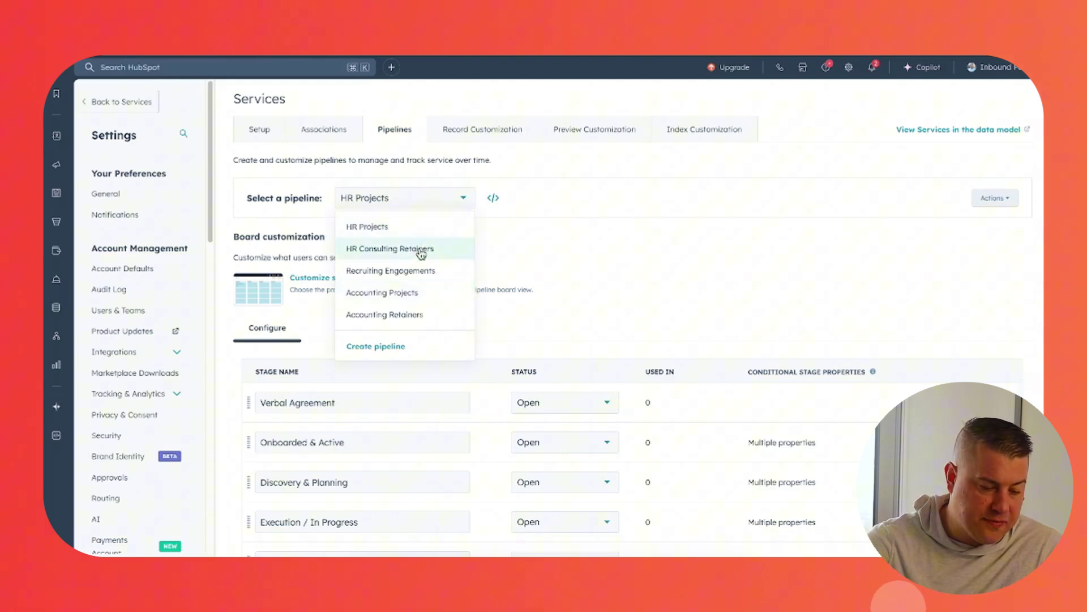
{"action": "left_click", "coordinate": [581, 245]}
{"action": "scroll", "coordinate": [568, 243], "scroll_direction": "down", "scroll_amount": 4}
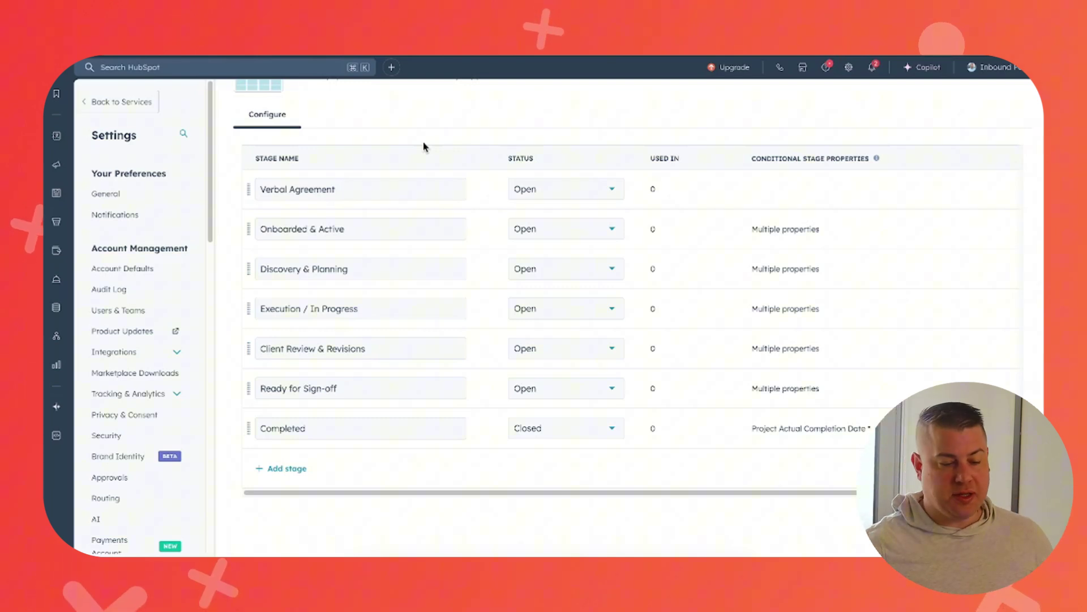
{"action": "mouse_move", "coordinate": [432, 200]}
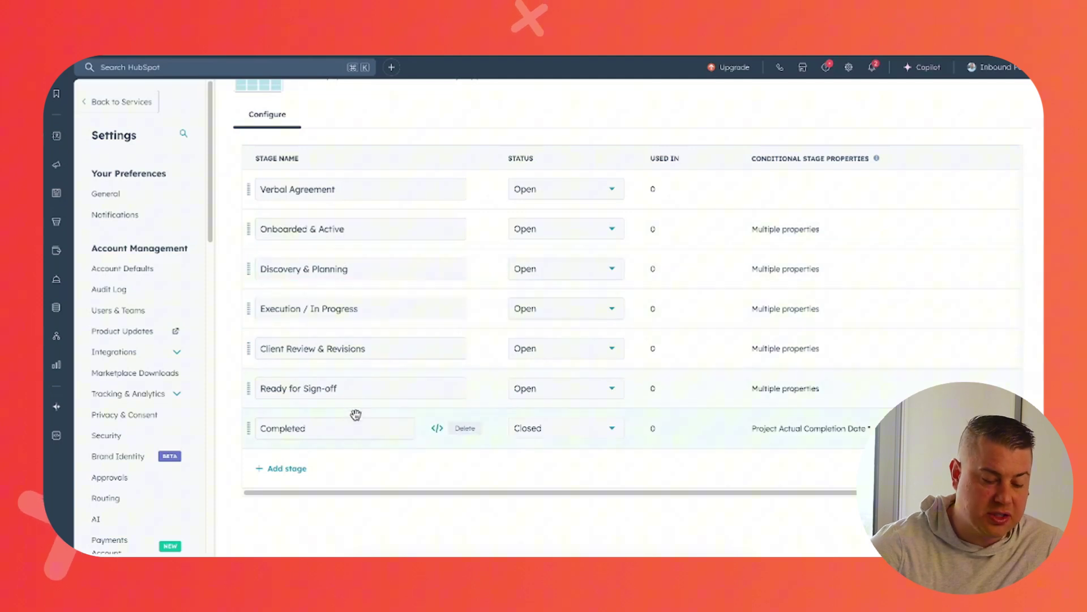
{"action": "scroll", "coordinate": [371, 376], "scroll_direction": "up", "scroll_amount": 3}
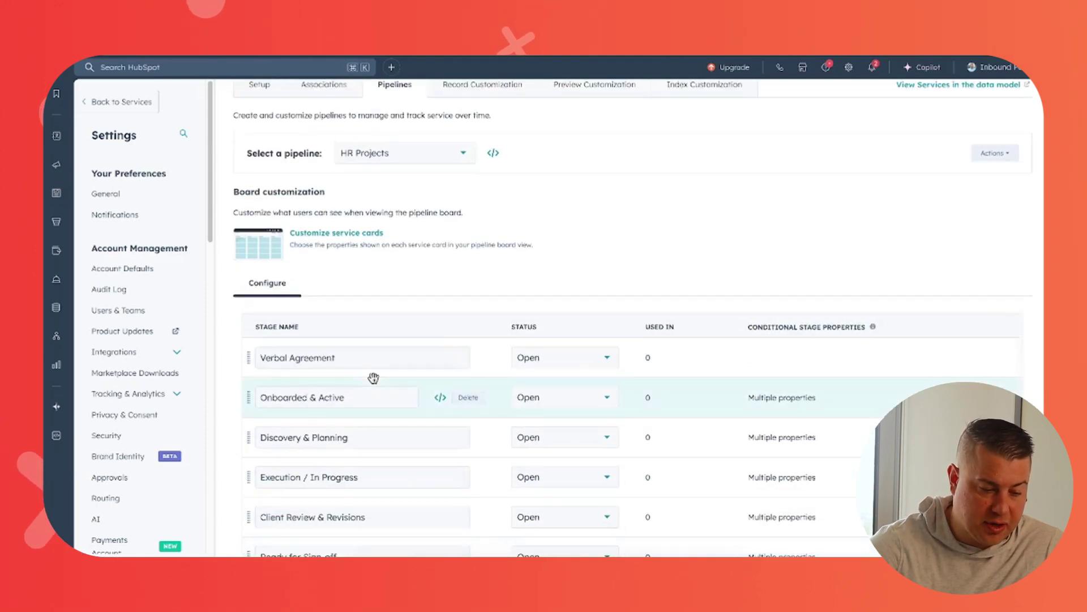
{"action": "scroll", "coordinate": [371, 376], "scroll_direction": "down", "scroll_amount": 1}
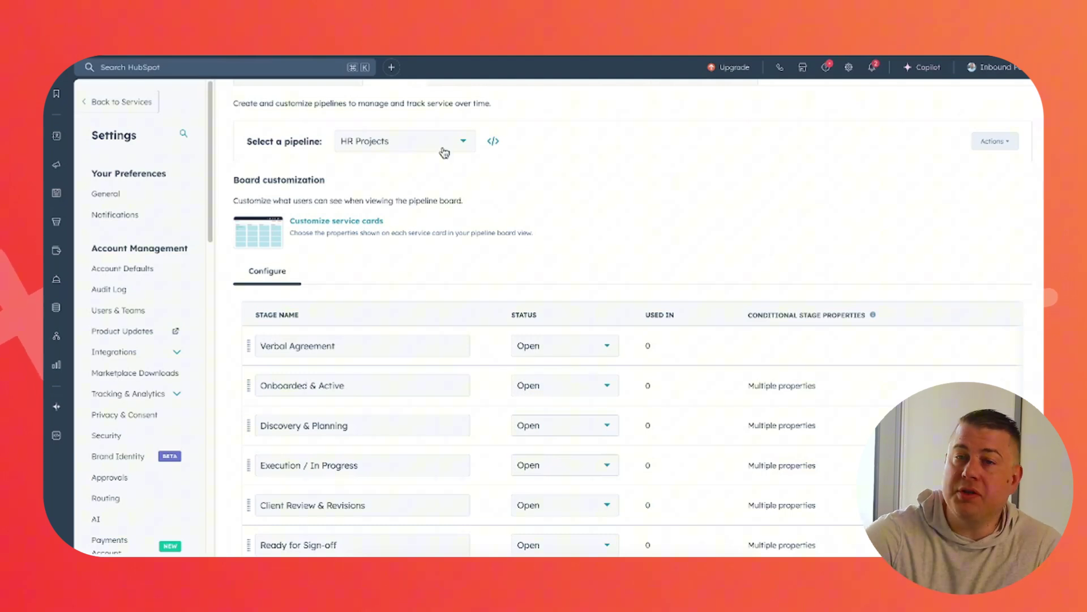
{"action": "scroll", "coordinate": [527, 181], "scroll_direction": "down", "scroll_amount": 1}
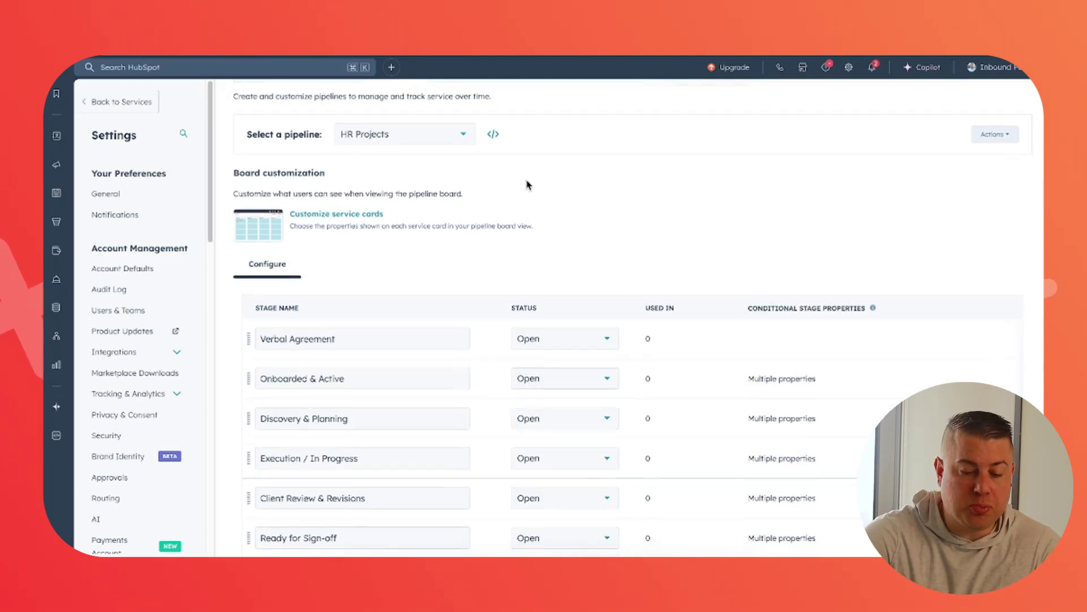
Switch to the HR Consulting Retainers pipeline and review its stages through Renews in 30 and Completed.
{"action": "left_click", "coordinate": [453, 130]}
{"action": "left_click", "coordinate": [441, 170]}
{"action": "scroll", "coordinate": [800, 218], "scroll_direction": "down", "scroll_amount": 2}
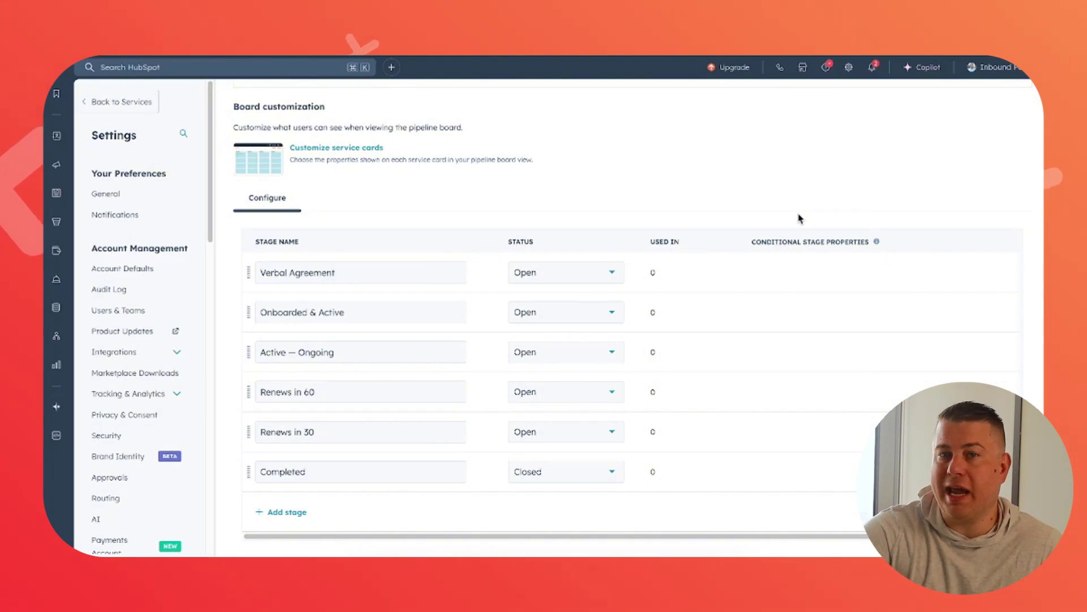
{"action": "scroll", "coordinate": [800, 218], "scroll_direction": "down", "scroll_amount": 1}
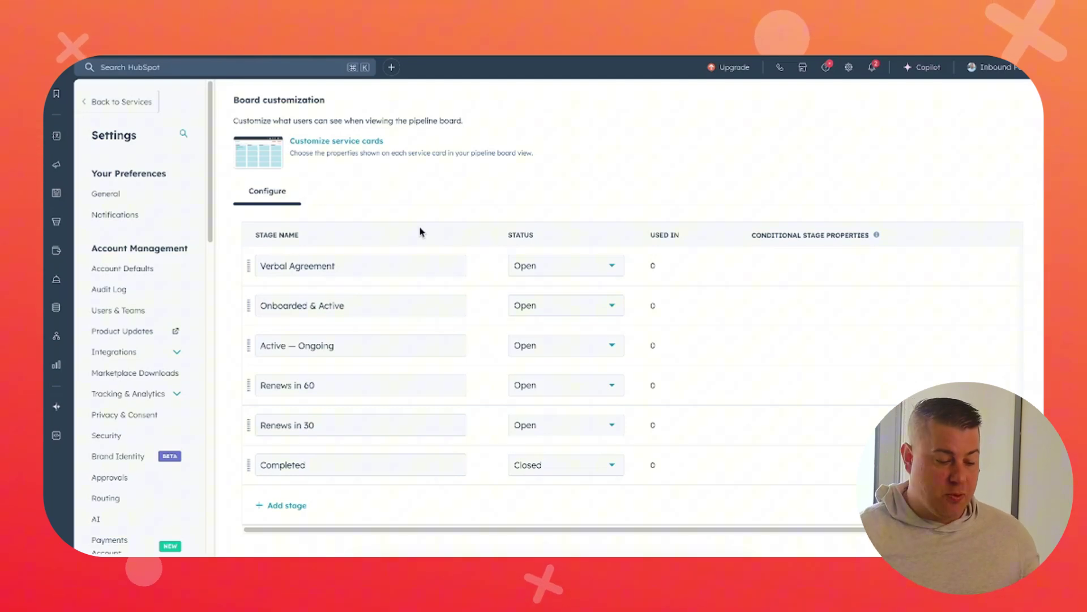
{"action": "mouse_move", "coordinate": [383, 356]}
{"action": "mouse_move", "coordinate": [358, 388]}
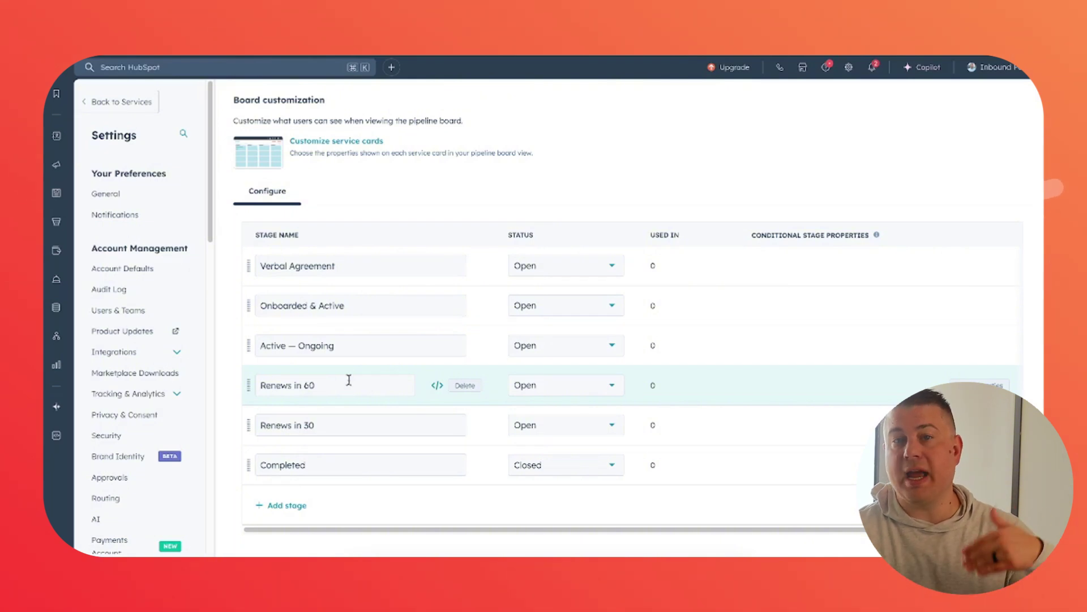
{"action": "scroll", "coordinate": [420, 399], "scroll_direction": "up", "scroll_amount": 1}
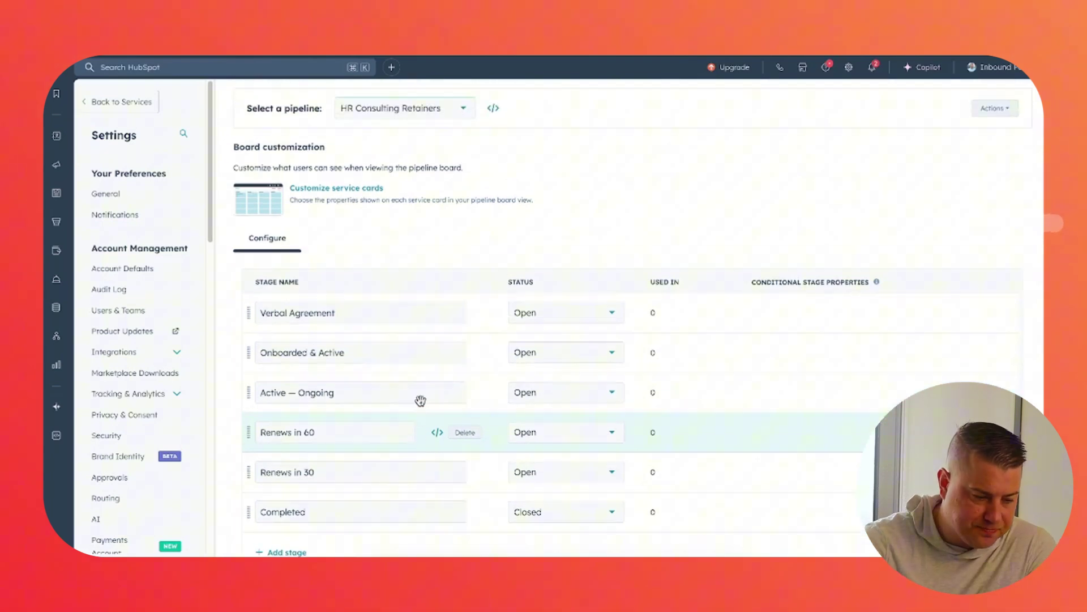
Select the Recruiting Engagements pipeline and look through its stages.
{"action": "left_click", "coordinate": [407, 112]}
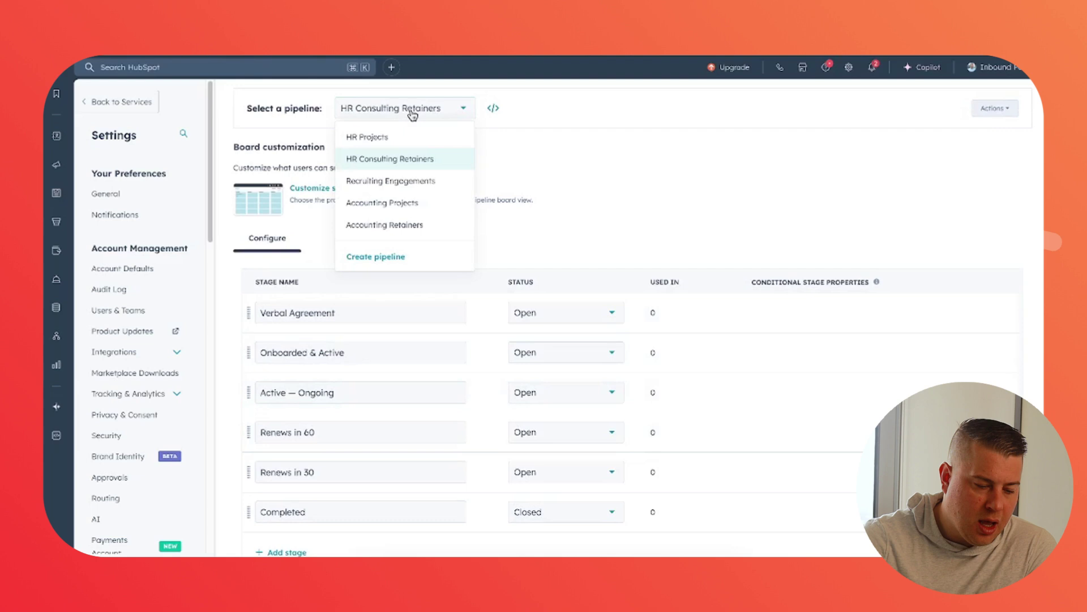
{"action": "left_click", "coordinate": [410, 183]}
{"action": "scroll", "coordinate": [594, 204], "scroll_direction": "down", "scroll_amount": 2}
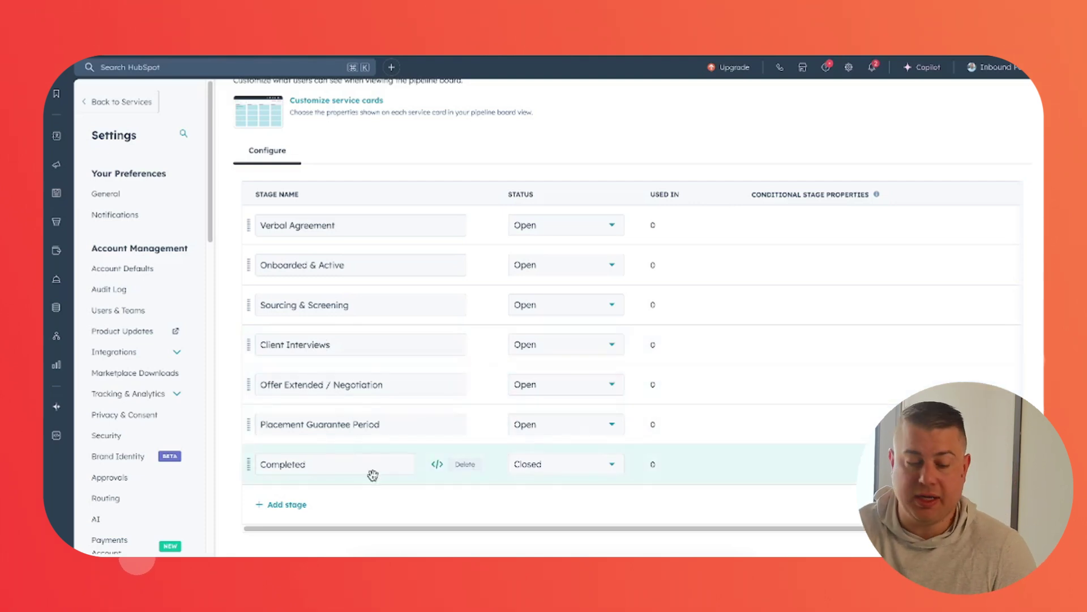
{"action": "scroll", "coordinate": [505, 429], "scroll_direction": "up", "scroll_amount": 3}
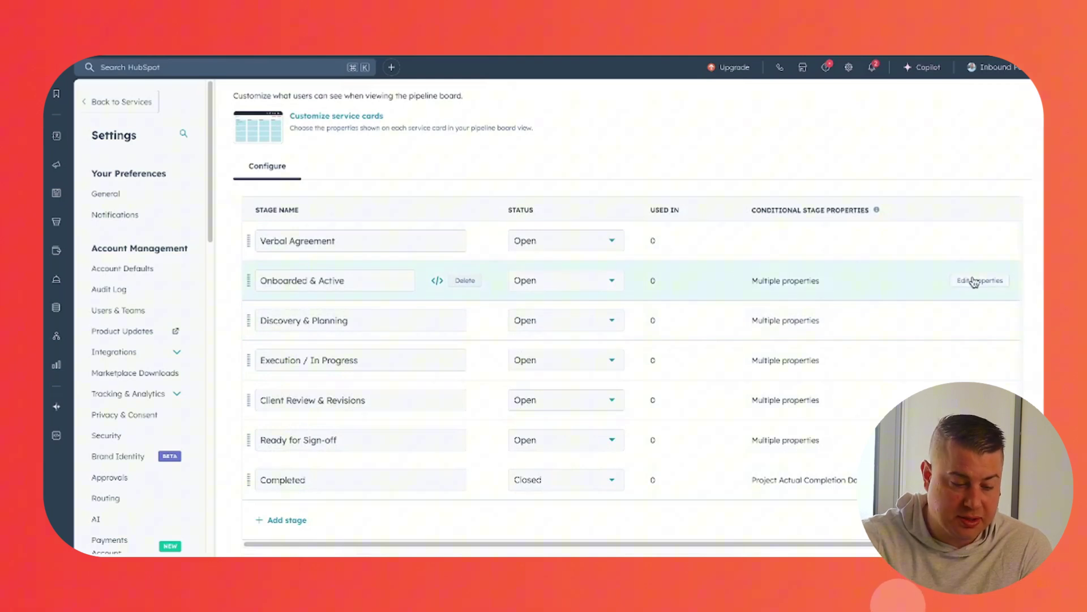
Open the Onboarded & Active property logic and enter 5000 as the preview Total Project Revenue.
{"action": "left_click", "coordinate": [974, 281]}
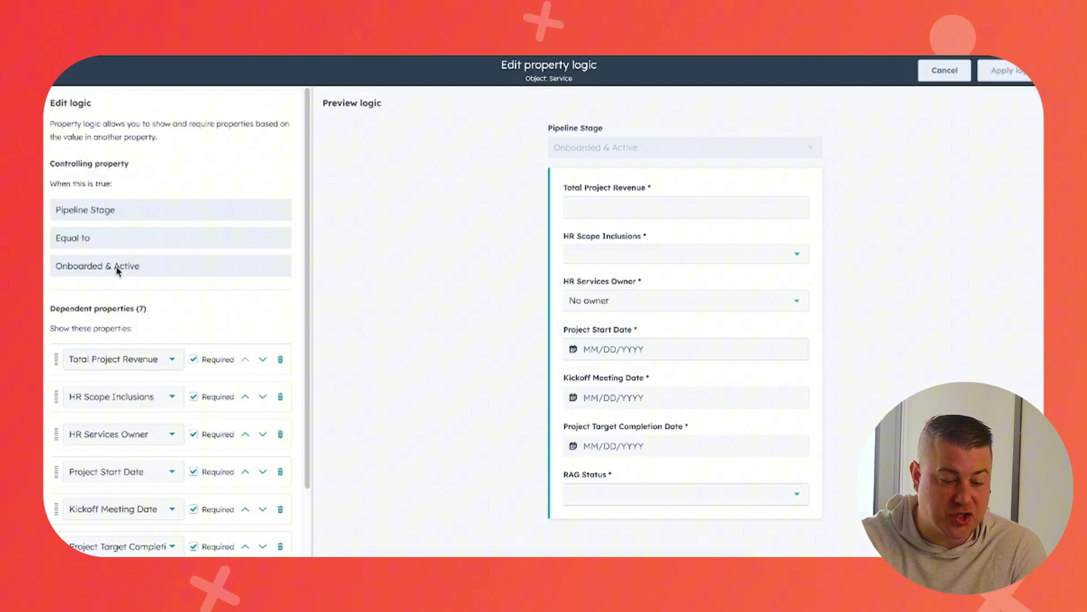
{"action": "scroll", "coordinate": [130, 260], "scroll_direction": "down", "scroll_amount": 1}
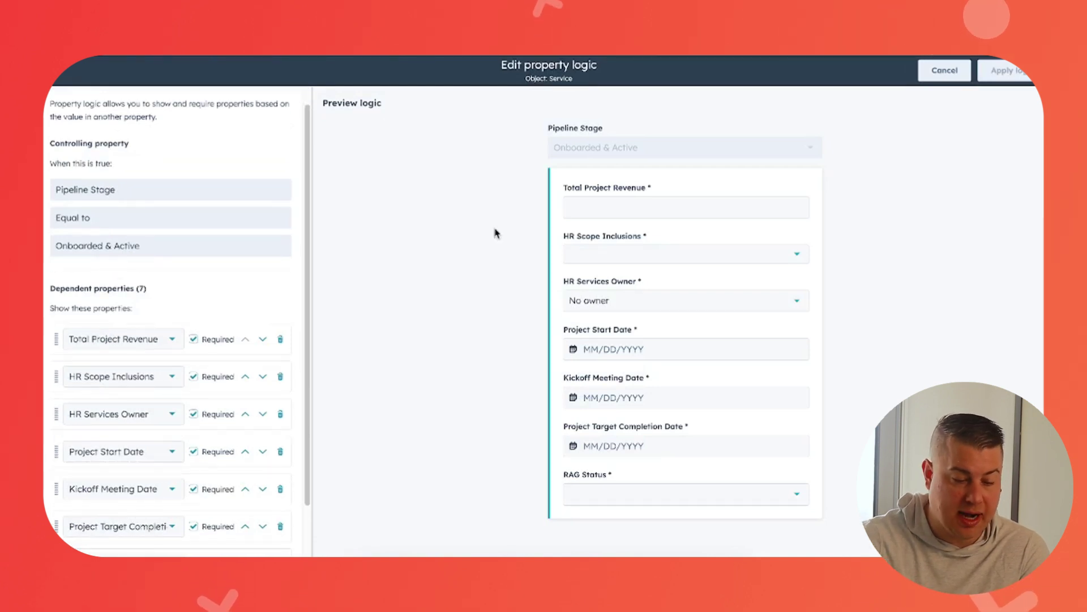
{"action": "left_click", "coordinate": [640, 213]}
{"action": "left_click", "coordinate": [653, 262]}
{"action": "left_click", "coordinate": [502, 271]}
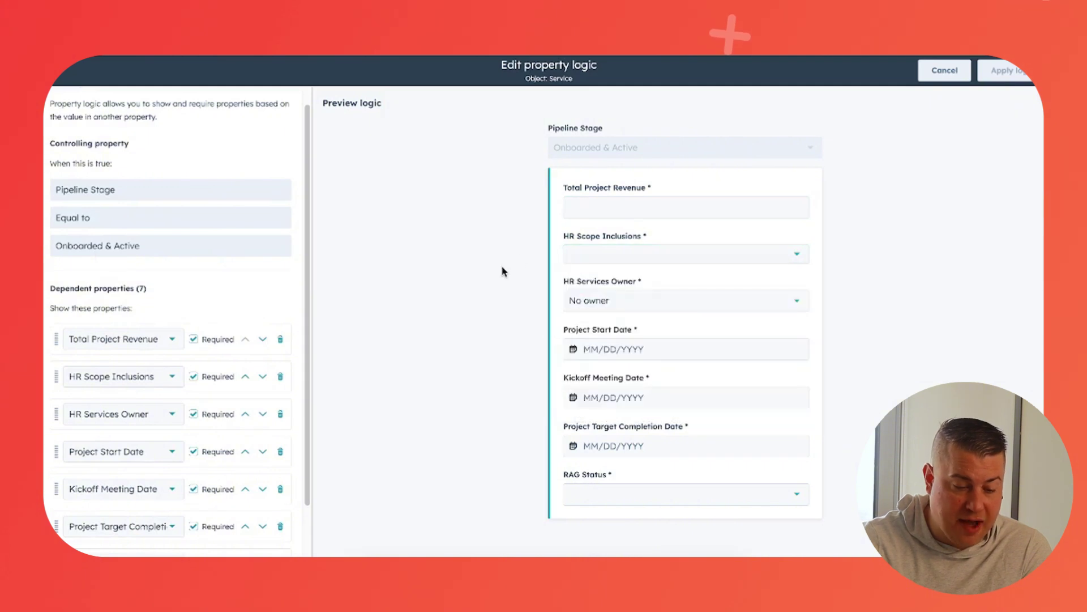
{"action": "left_click", "coordinate": [602, 207]}
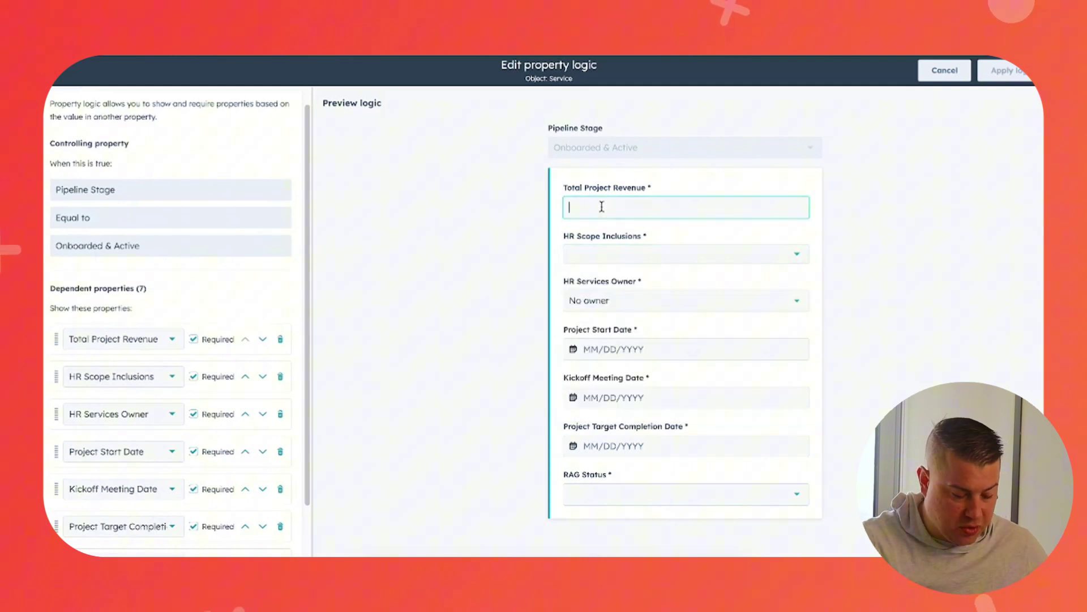
{"action": "type", "text": "5000"}
Tick Handbook Creation and Compliance Audit as HR Scope Inclusions and pick an HR Services Owner.
{"action": "left_click", "coordinate": [623, 254]}
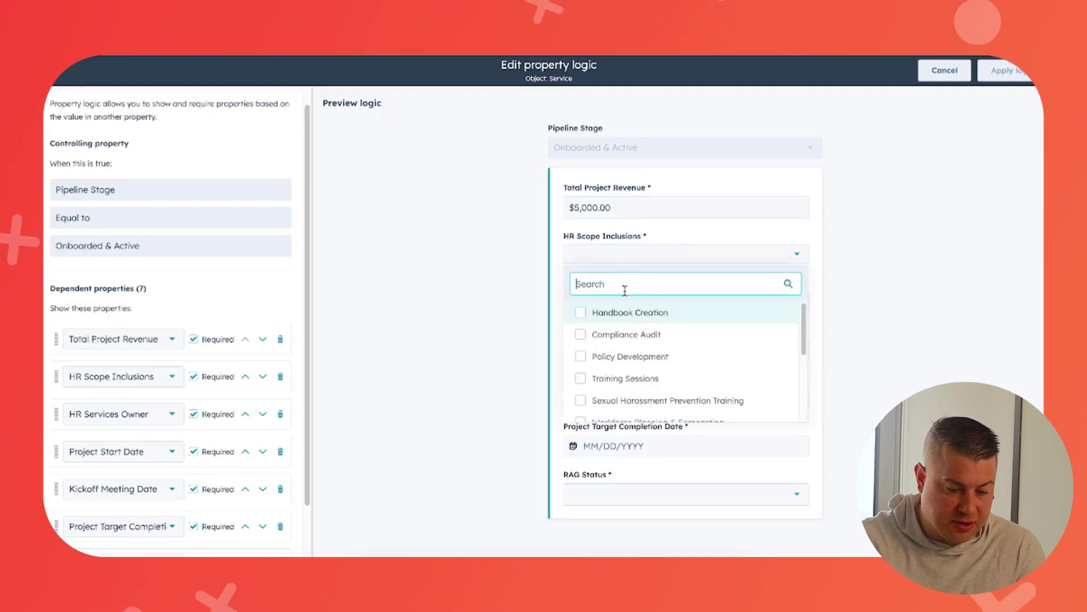
{"action": "left_click", "coordinate": [601, 312]}
{"action": "left_click", "coordinate": [584, 337]}
{"action": "left_click", "coordinate": [564, 333]}
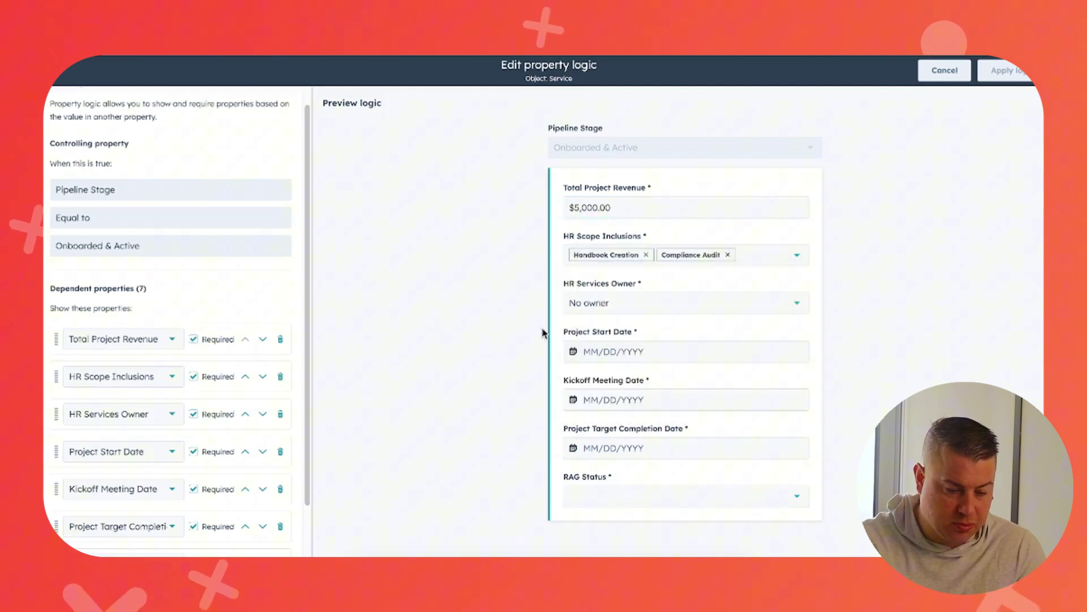
{"action": "left_click", "coordinate": [640, 303]}
{"action": "left_click", "coordinate": [624, 407]}
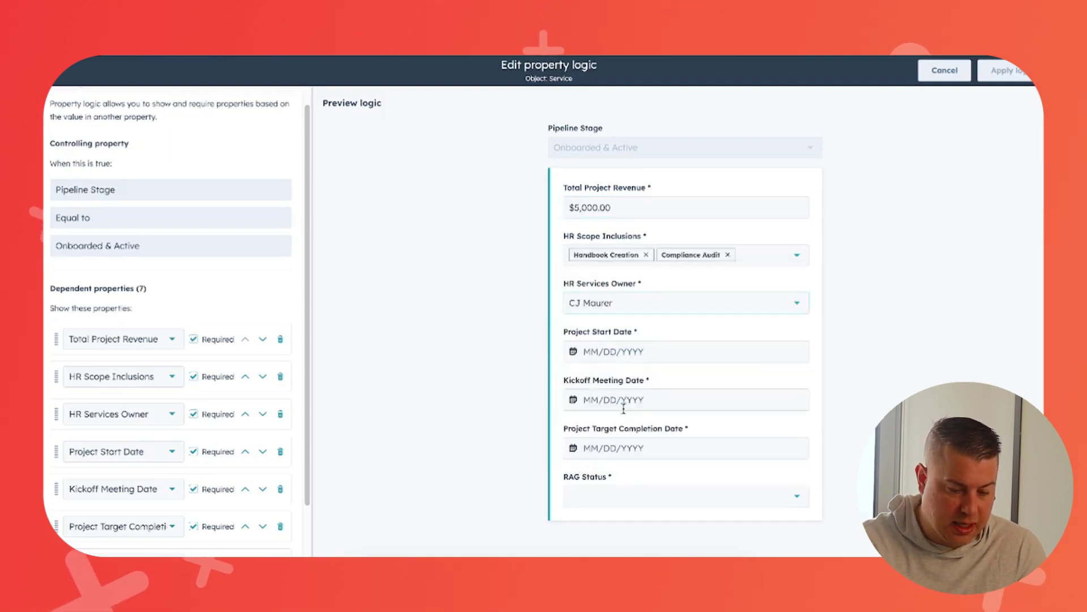
Set preview dates: start June 13, kickoff June 20, target completion August 15, 2025.
{"action": "left_click", "coordinate": [646, 352]}
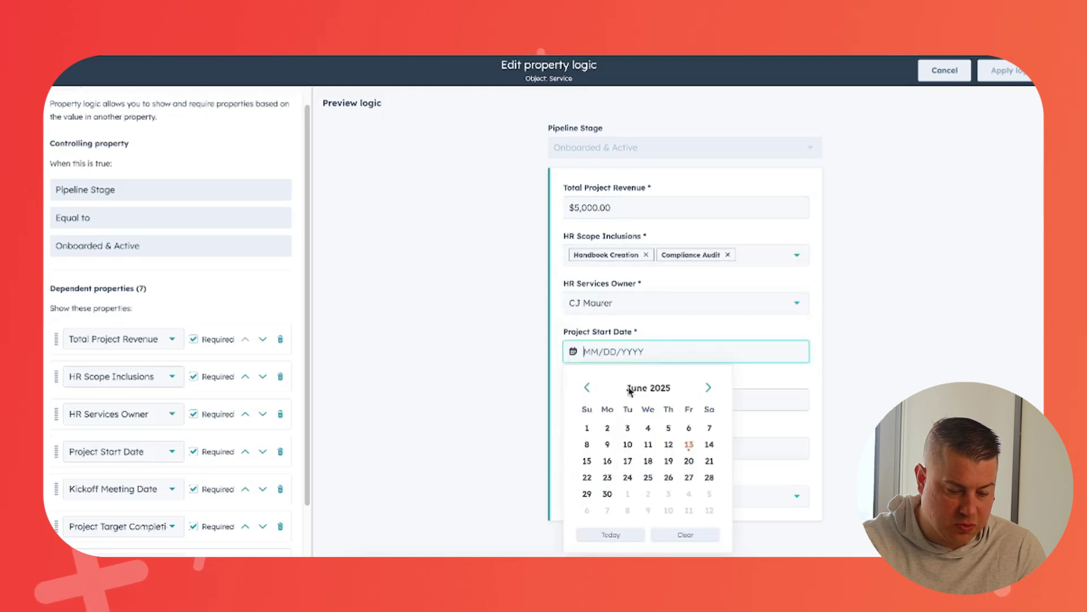
{"action": "left_click", "coordinate": [687, 445]}
{"action": "left_click", "coordinate": [685, 399]}
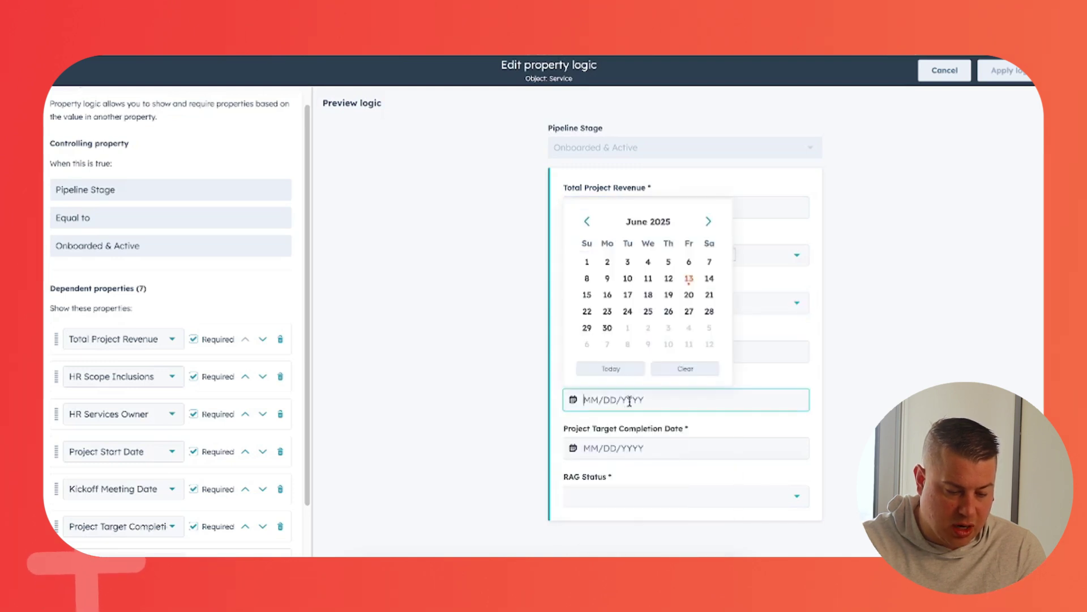
{"action": "left_click", "coordinate": [689, 295]}
{"action": "left_click", "coordinate": [703, 448]}
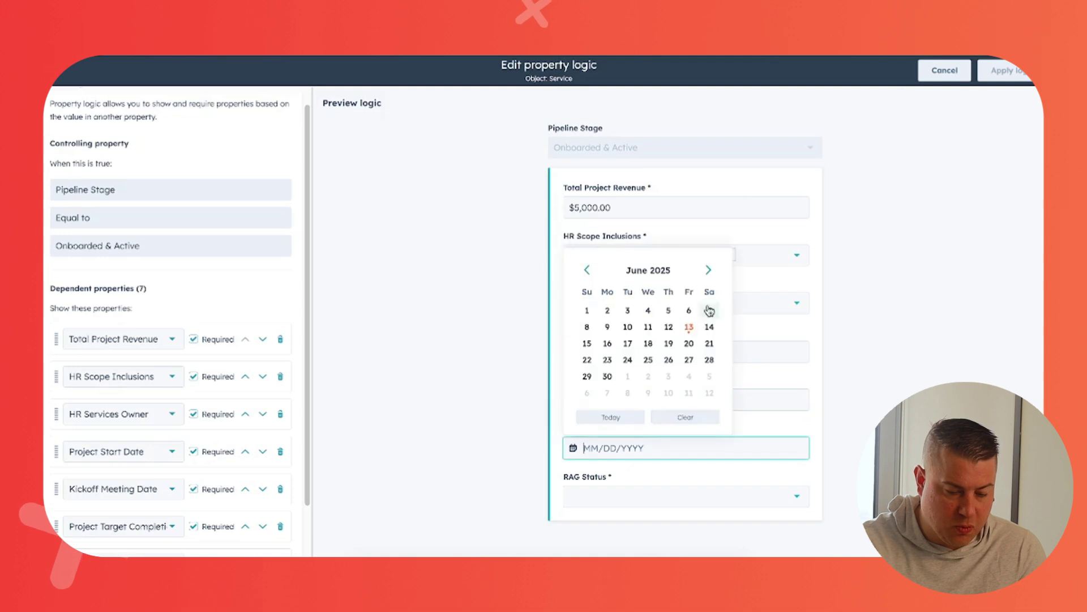
{"action": "left_click", "coordinate": [710, 271]}
{"action": "left_click", "coordinate": [709, 270]}
{"action": "left_click", "coordinate": [689, 344]}
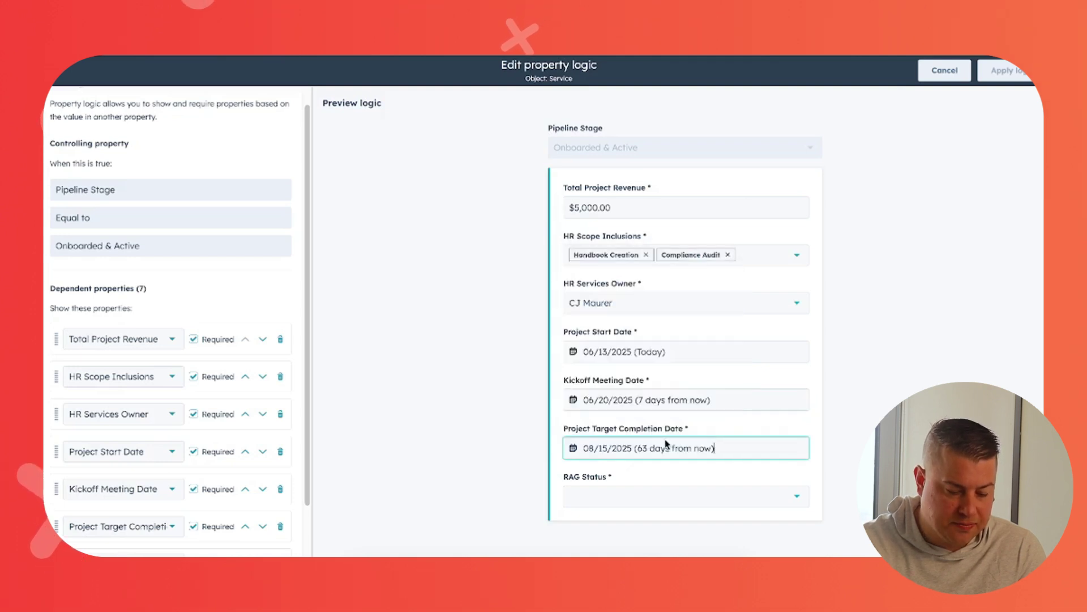
Set RAG Status to GREEN, then close the logic editor without applying changes.
{"action": "left_click", "coordinate": [651, 498]}
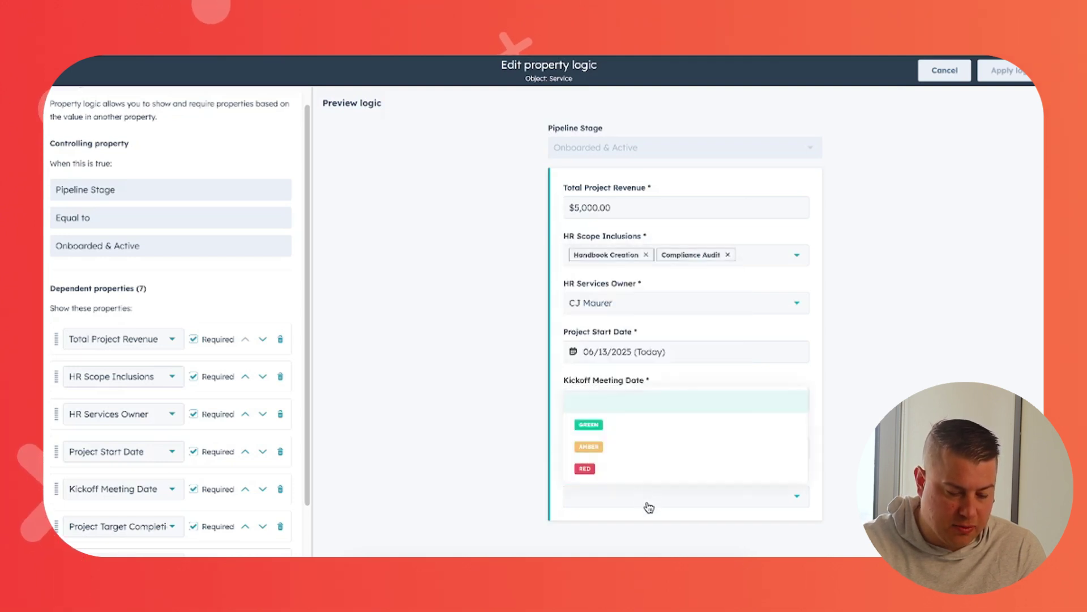
{"action": "left_click", "coordinate": [632, 435]}
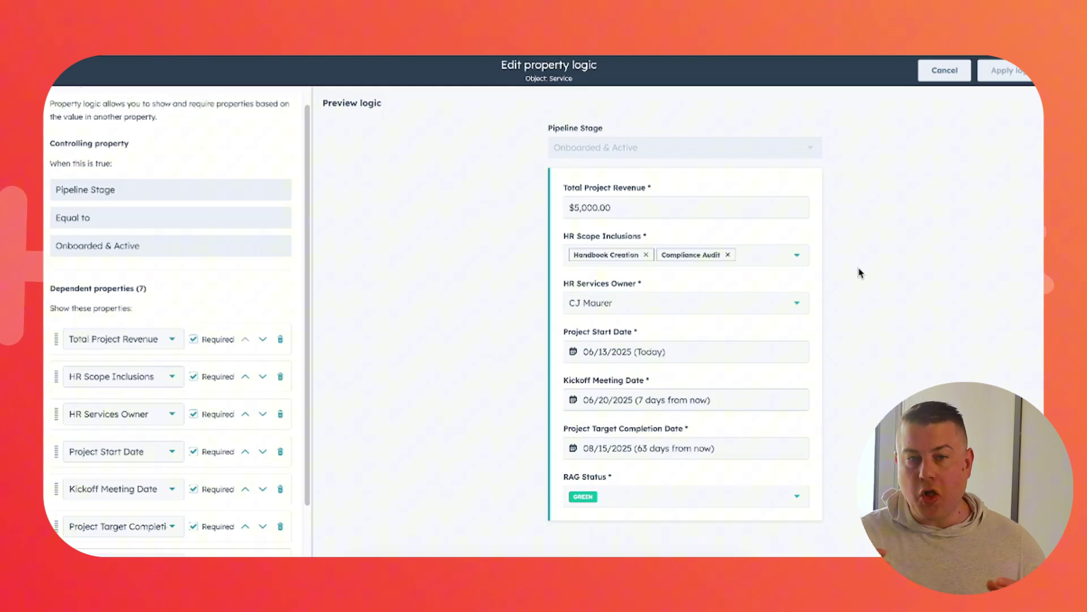
{"action": "left_click", "coordinate": [942, 72]}
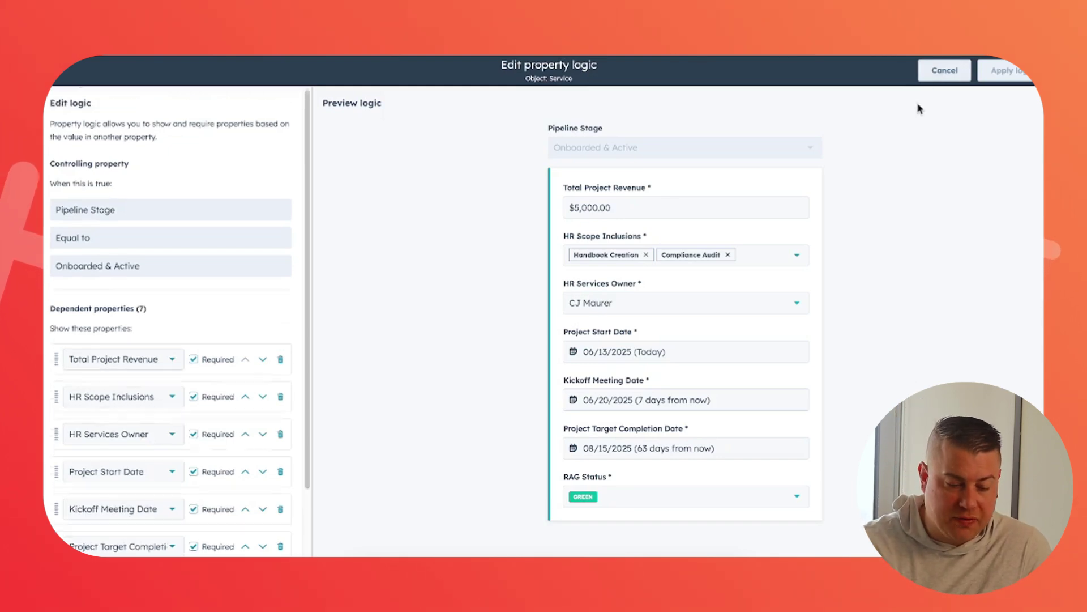
Keep Service properties as the selected object, listing all 210 Service properties.
{"action": "scroll", "coordinate": [672, 206], "scroll_direction": "up", "scroll_amount": 1}
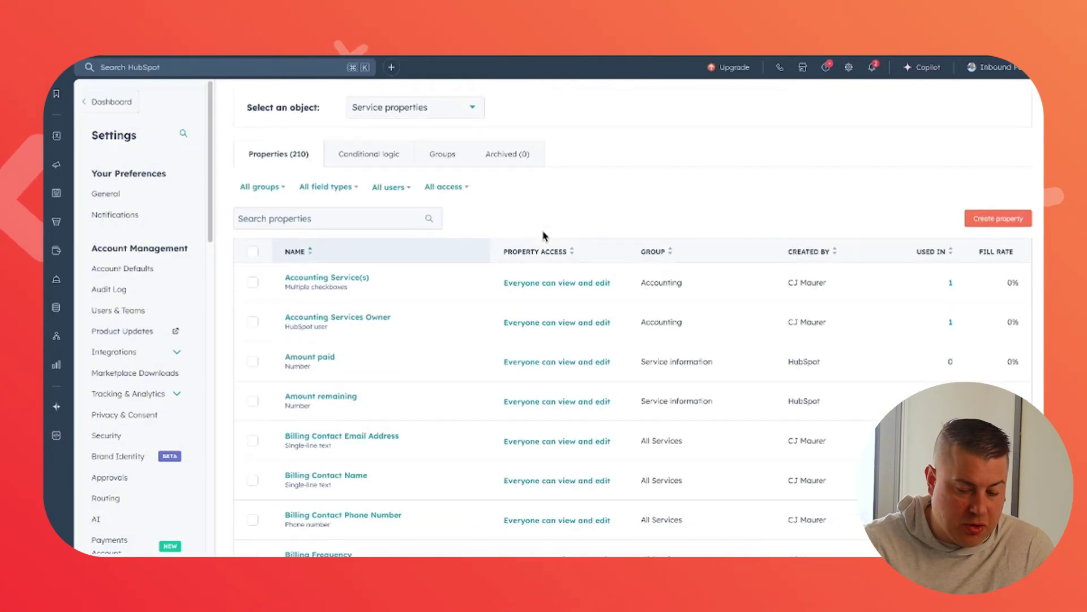
{"action": "scroll", "coordinate": [542, 235], "scroll_direction": "down", "scroll_amount": 1}
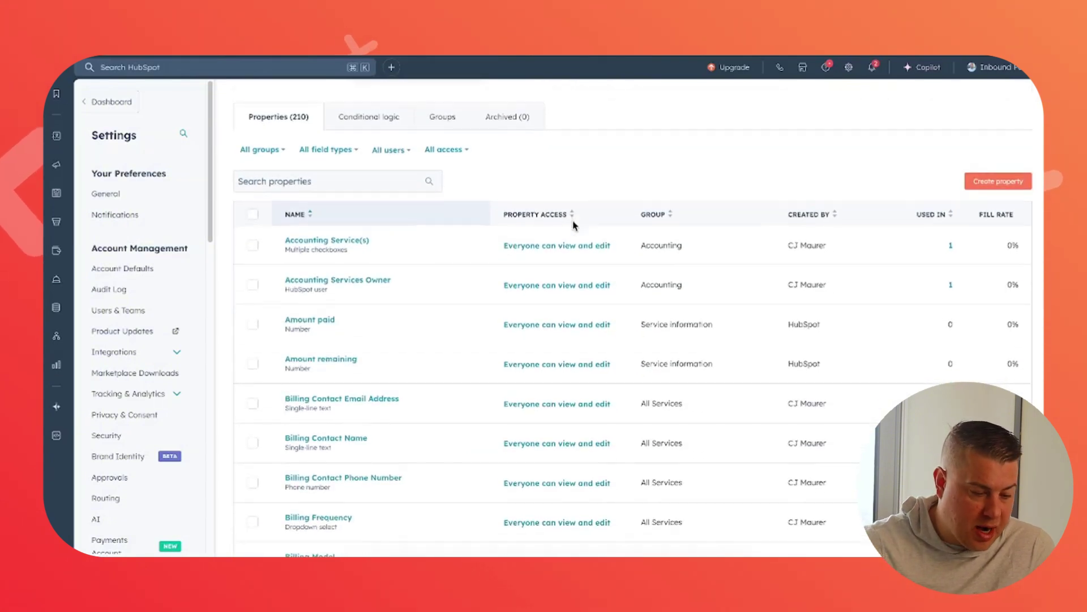
{"action": "scroll", "coordinate": [476, 230], "scroll_direction": "up", "scroll_amount": 3}
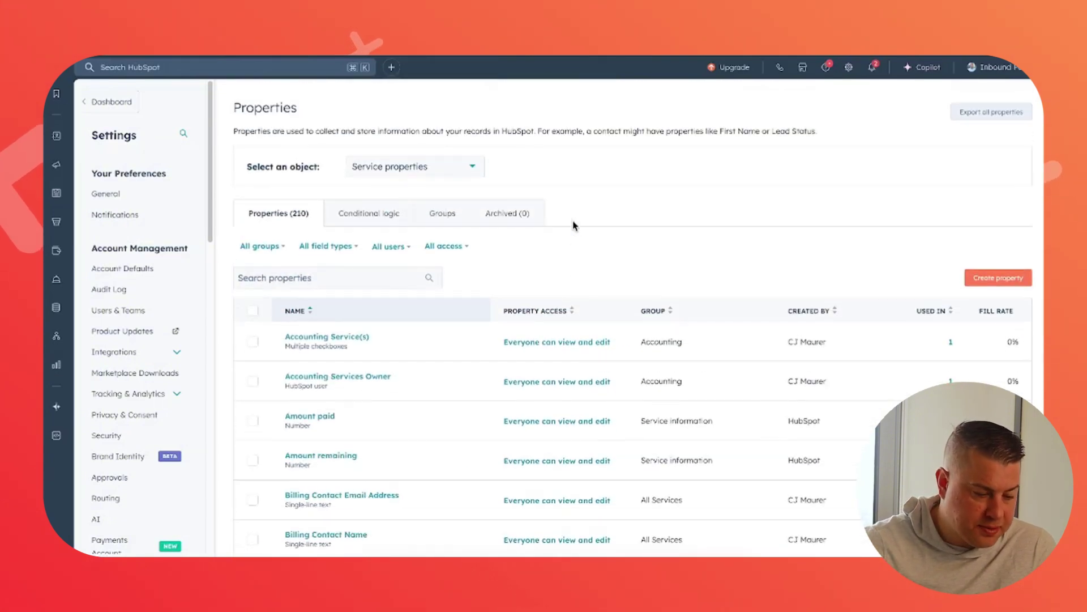
{"action": "left_click", "coordinate": [399, 177]}
{"action": "scroll", "coordinate": [408, 266], "scroll_direction": "up", "scroll_amount": 5}
{"action": "scroll", "coordinate": [395, 258], "scroll_direction": "down", "scroll_amount": 1}
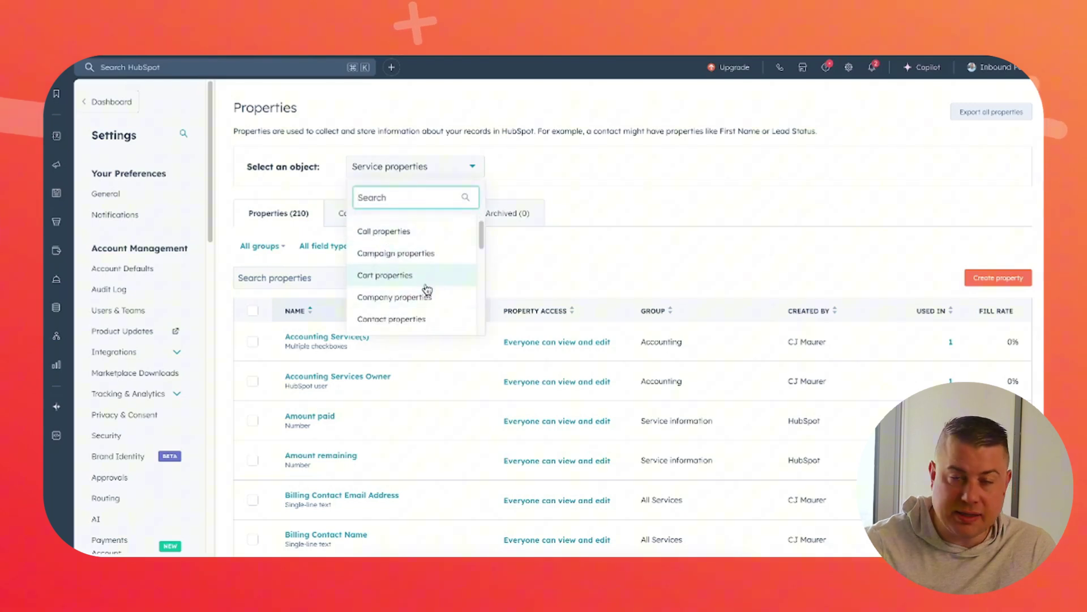
{"action": "left_click", "coordinate": [653, 207]}
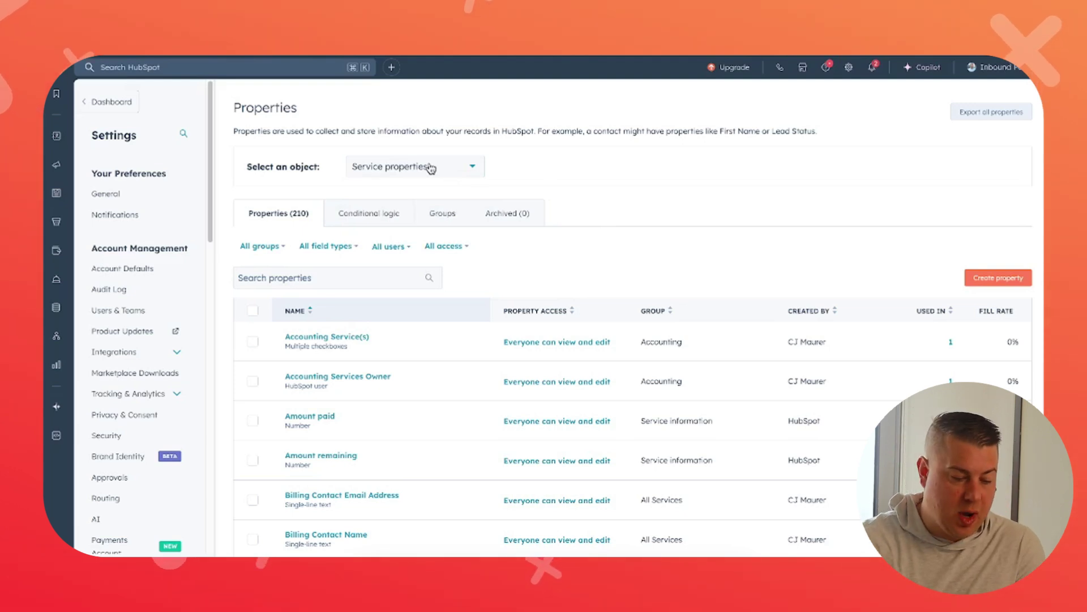
Review the Service property groups, from Accounting through Service information and Service Stage Properties.
{"action": "left_click", "coordinate": [443, 213]}
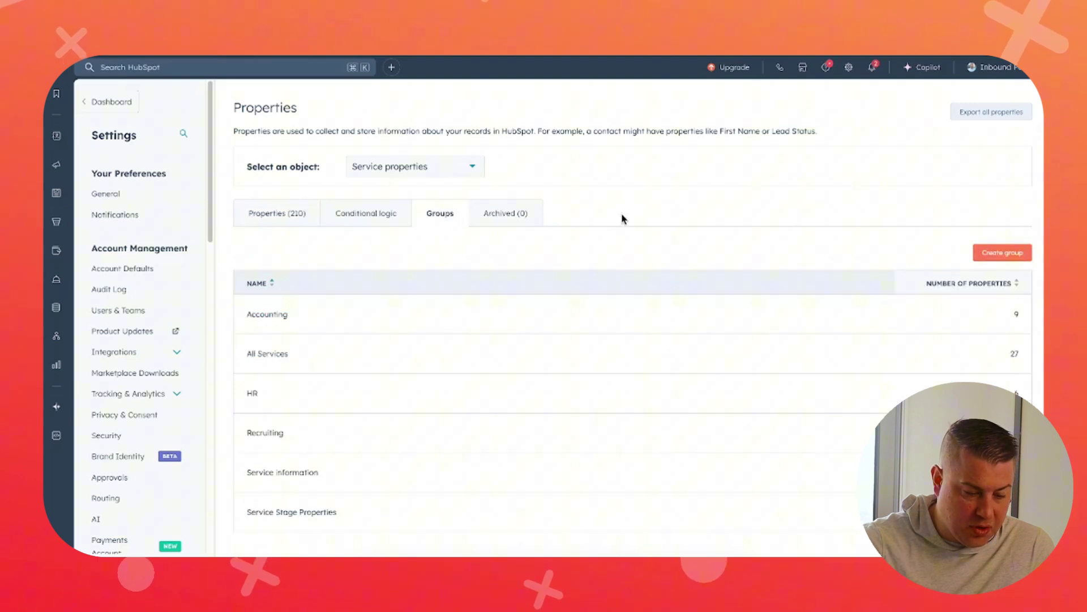
{"action": "scroll", "coordinate": [645, 221], "scroll_direction": "down", "scroll_amount": 1}
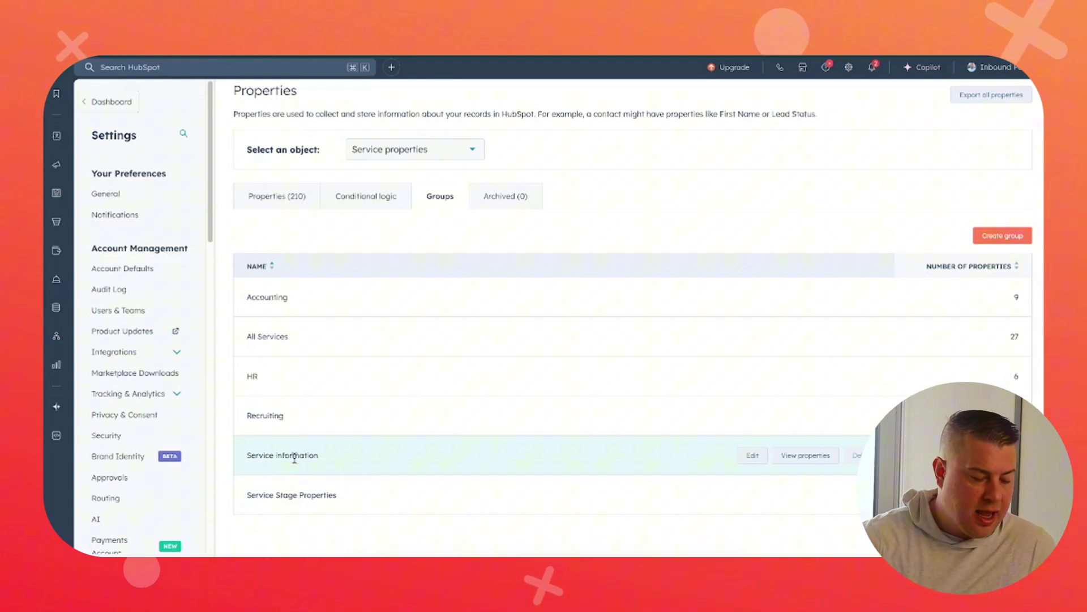
{"action": "triple_click", "coordinate": [294, 456]}
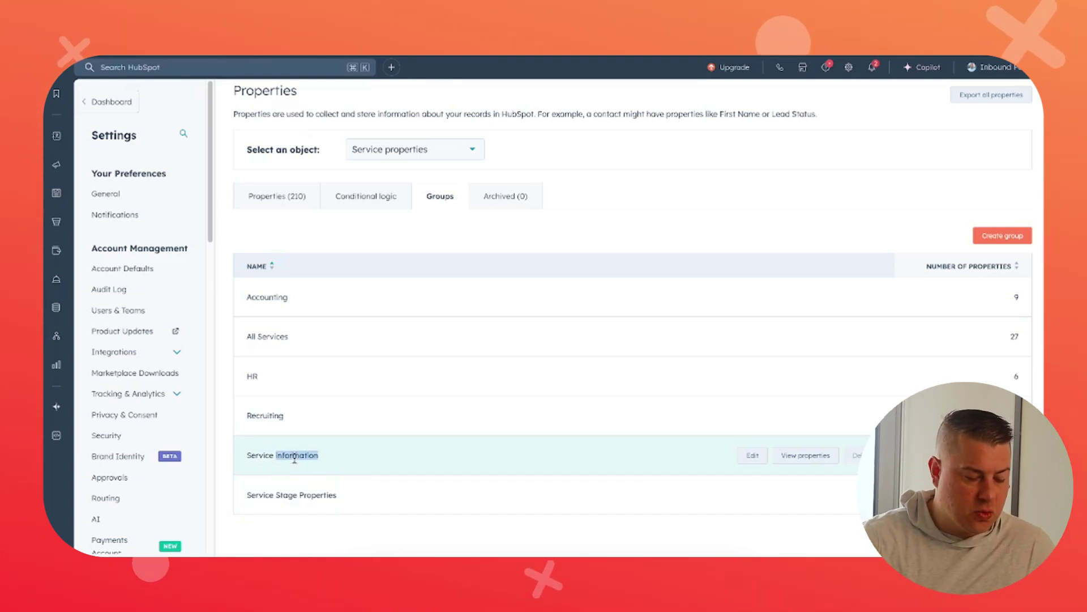
{"action": "triple_click", "coordinate": [297, 495]}
{"action": "left_click", "coordinate": [713, 504]}
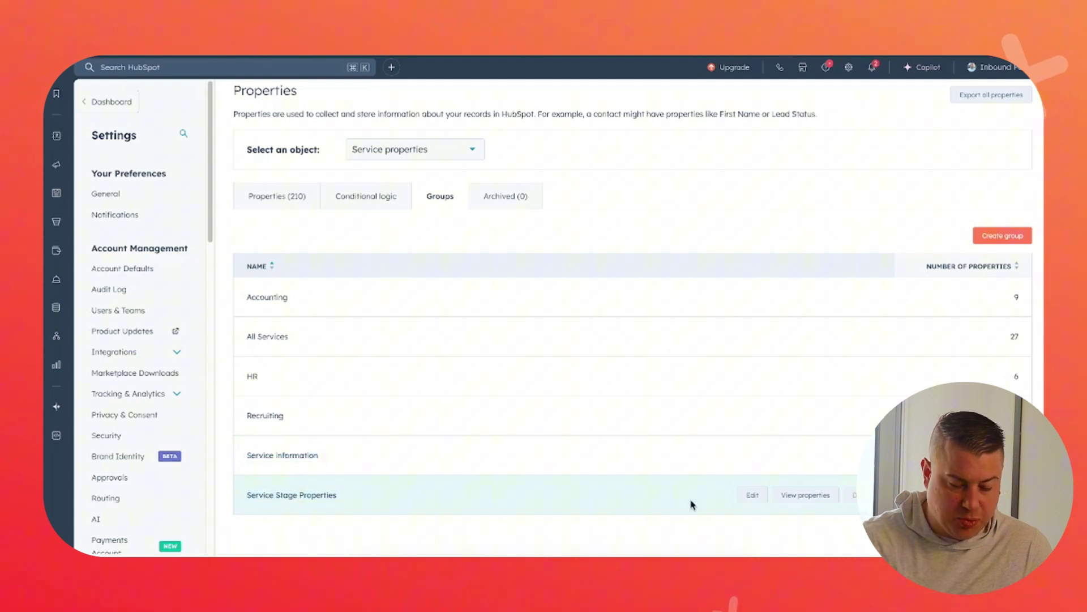
{"action": "left_click", "coordinate": [805, 495]}
{"action": "scroll", "coordinate": [690, 423], "scroll_direction": "down", "scroll_amount": 4}
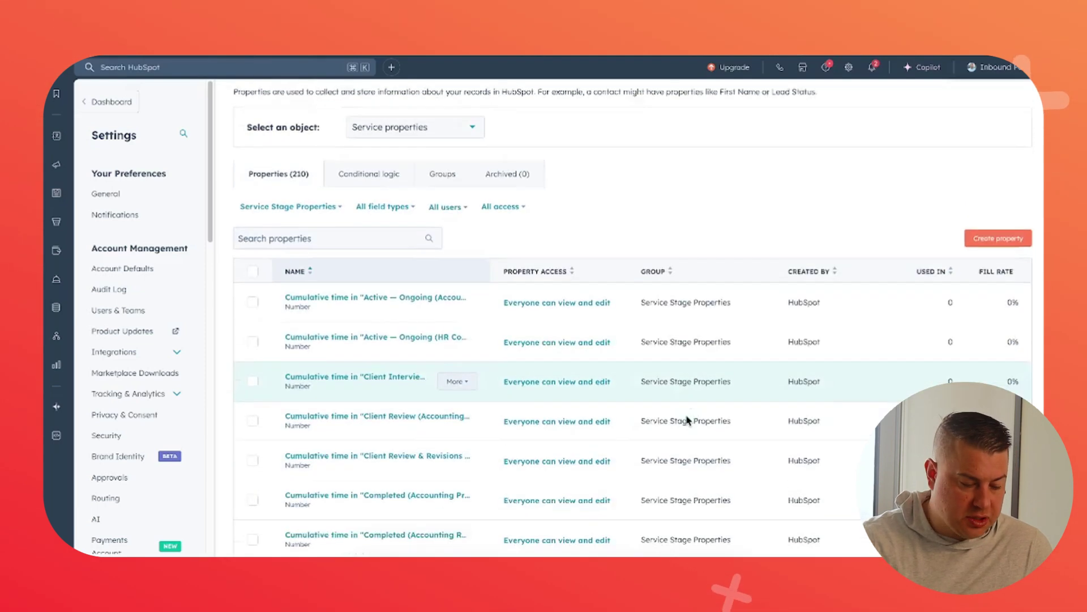
{"action": "scroll", "coordinate": [674, 418], "scroll_direction": "up", "scroll_amount": 2}
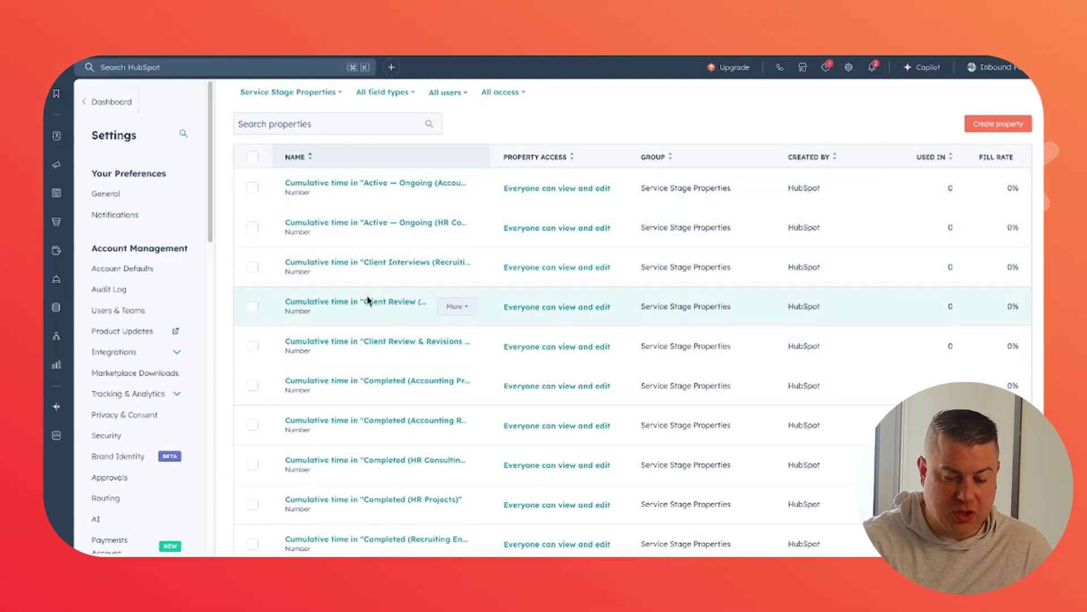
{"action": "scroll", "coordinate": [368, 301], "scroll_direction": "up", "scroll_amount": 1}
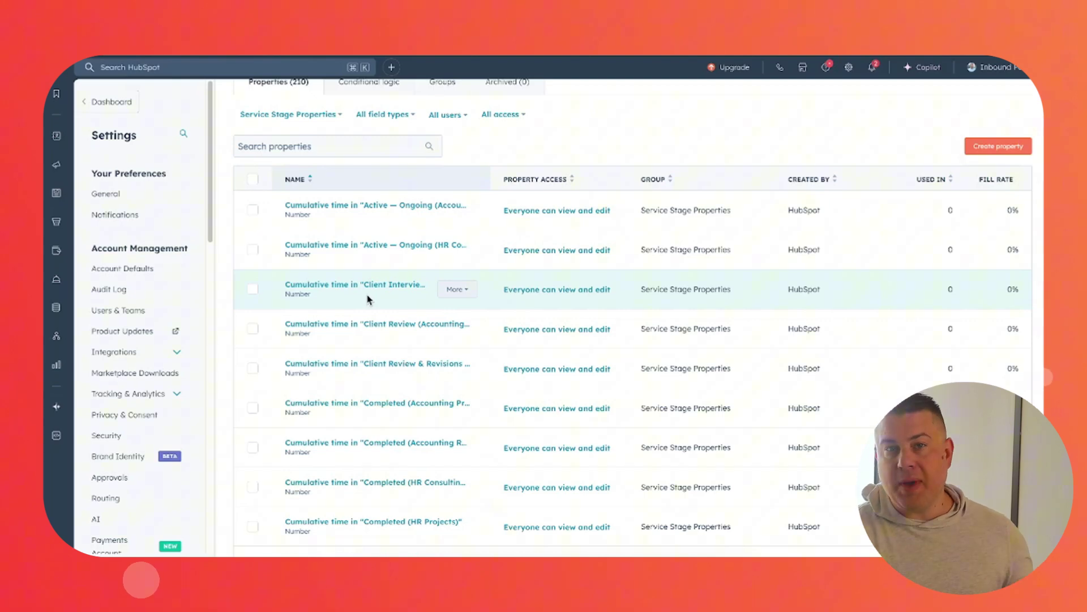
{"action": "scroll", "coordinate": [368, 299], "scroll_direction": "up", "scroll_amount": 3}
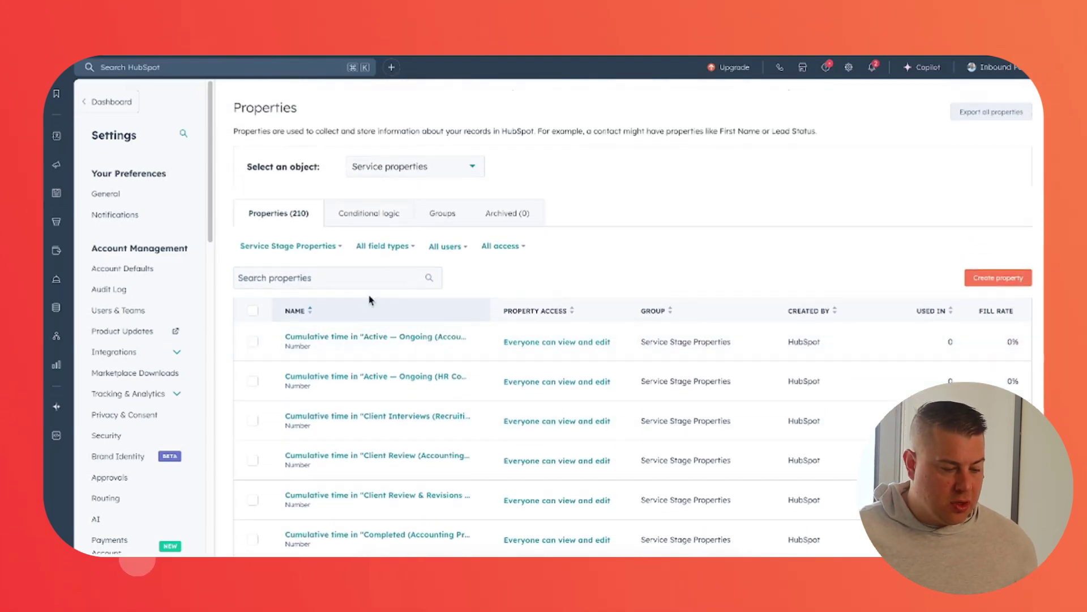
Return to the property groups and list the properties in the All Services group.
{"action": "left_click", "coordinate": [440, 215]}
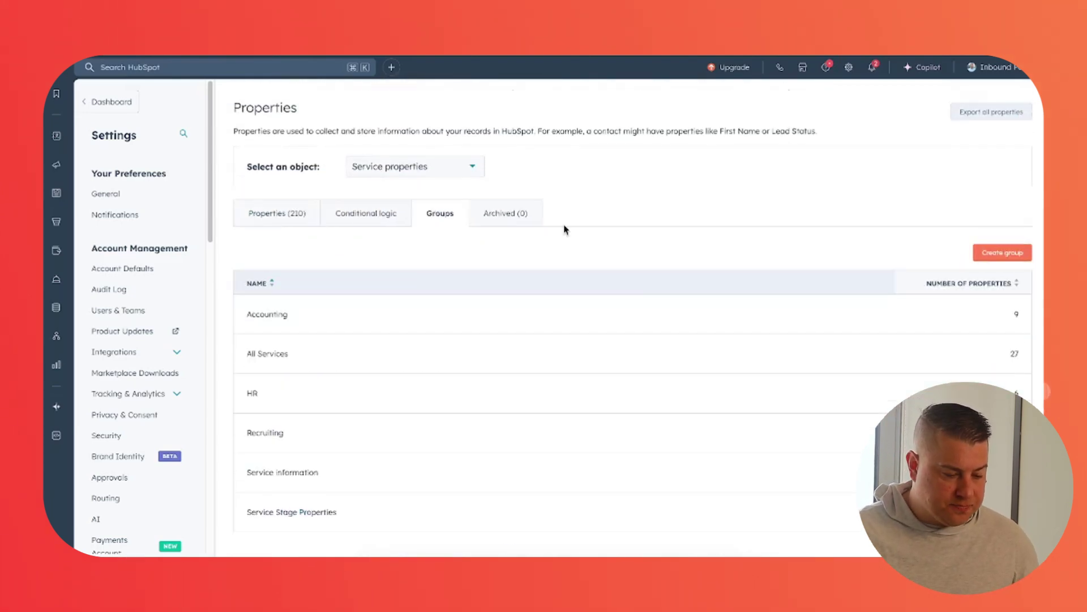
{"action": "scroll", "coordinate": [550, 257], "scroll_direction": "down", "scroll_amount": 1}
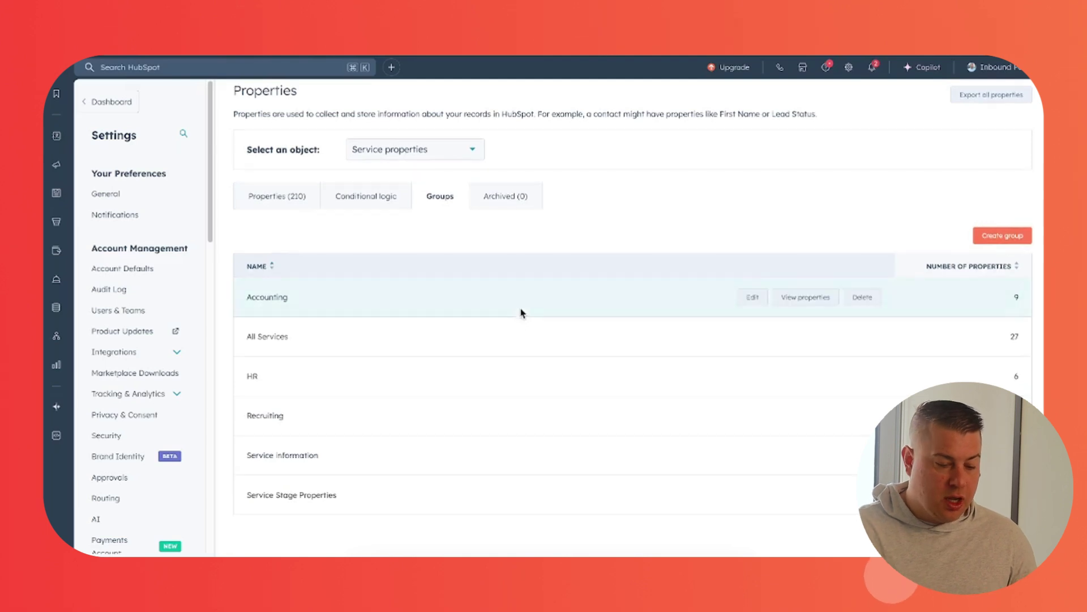
{"action": "mouse_move", "coordinate": [518, 338]}
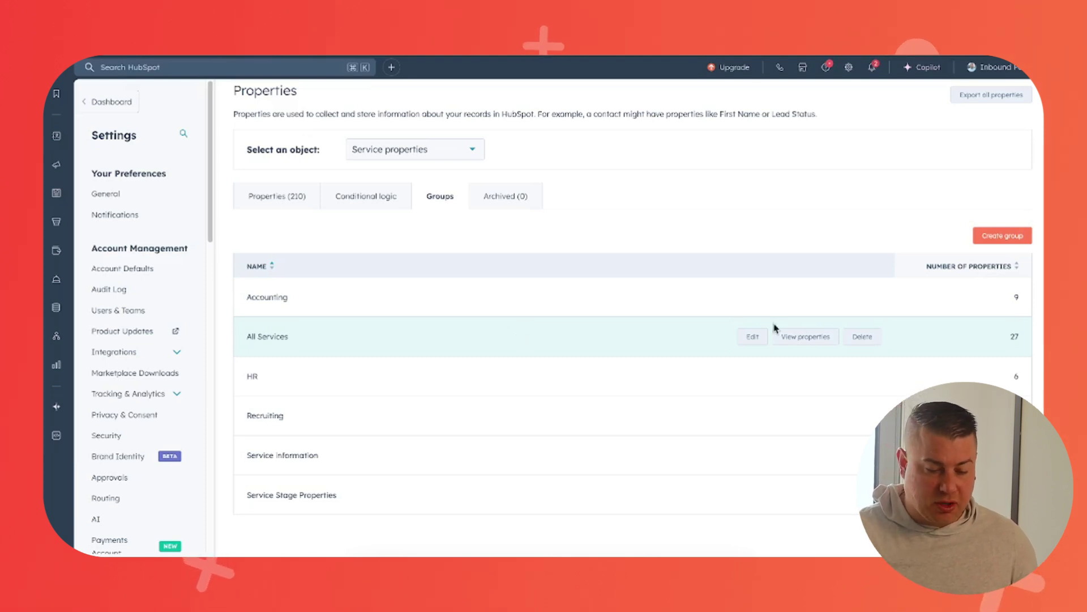
{"action": "left_click", "coordinate": [796, 336]}
{"action": "scroll", "coordinate": [702, 304], "scroll_direction": "down", "scroll_amount": 3}
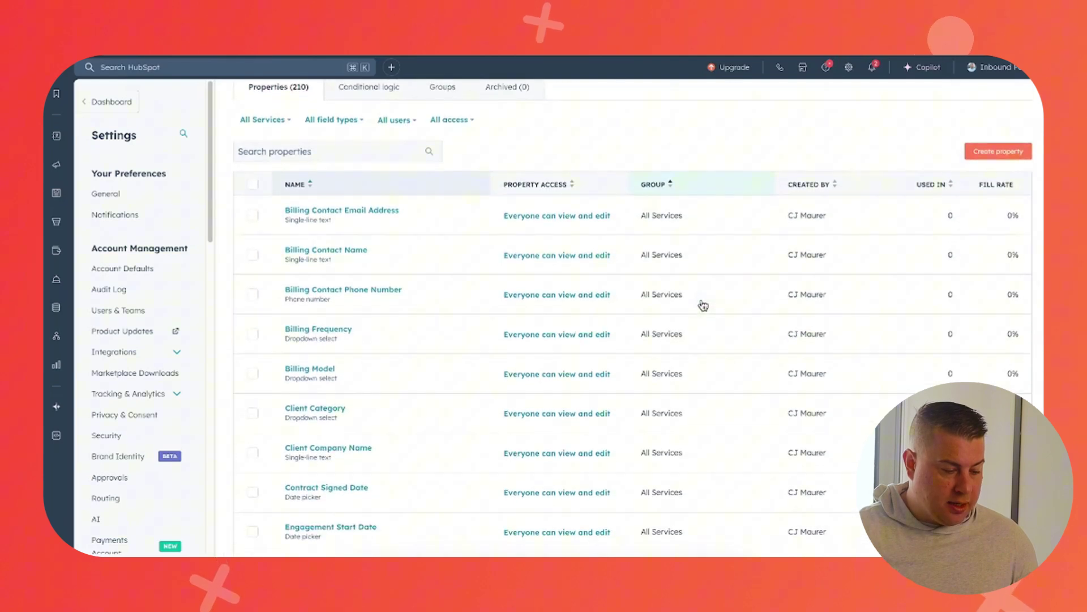
{"action": "scroll", "coordinate": [400, 267], "scroll_direction": "down", "scroll_amount": 3}
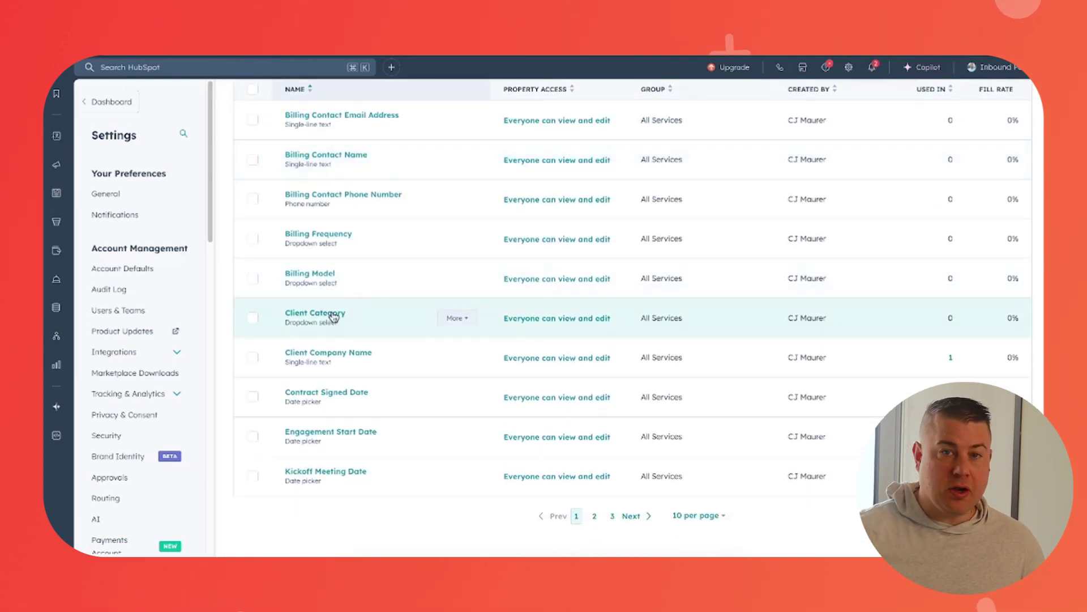
{"action": "scroll", "coordinate": [334, 317], "scroll_direction": "down", "scroll_amount": 1}
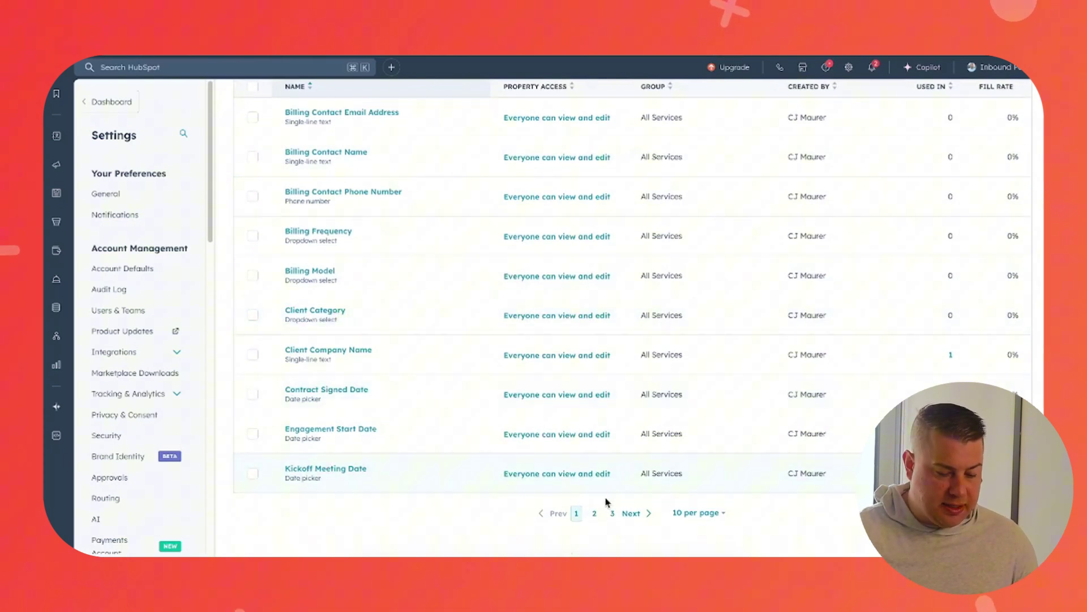
{"action": "scroll", "coordinate": [347, 308], "scroll_direction": "up", "scroll_amount": 4}
Search the All Services properties for 'type' to bring up Service Type.
{"action": "left_click", "coordinate": [331, 277]}
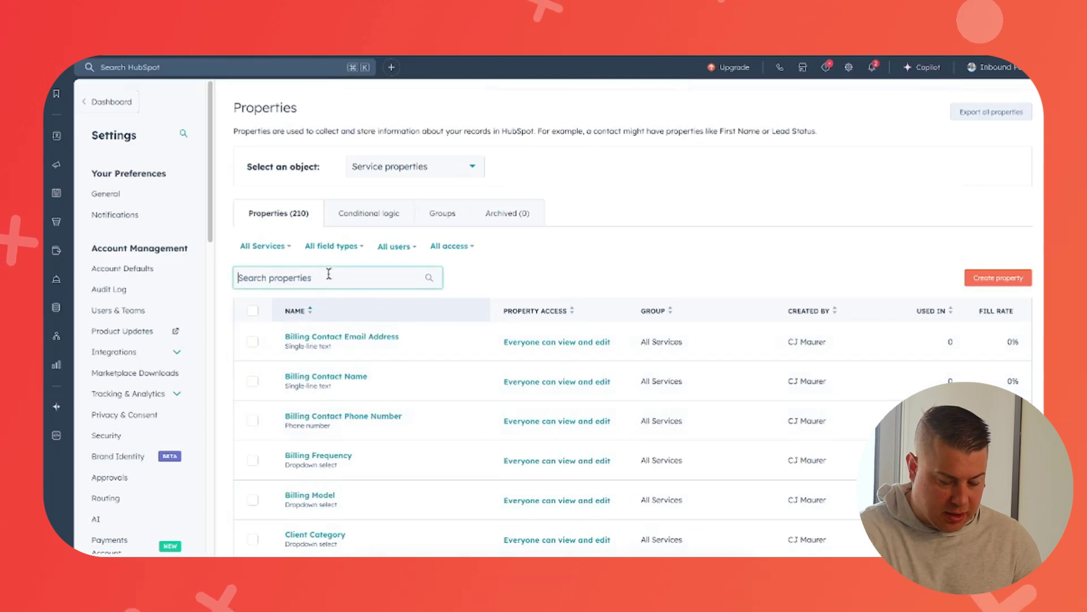
{"action": "type", "text": "typer"}
{"action": "key", "text": "BackSpace"}
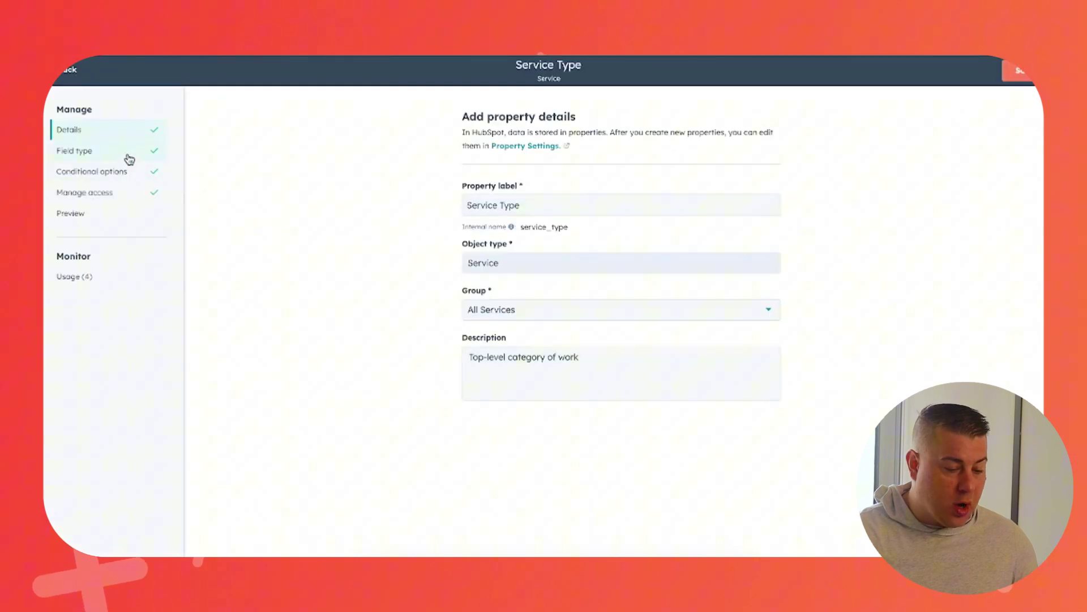
Check Service Type's field options, then compare the Conditional logic, Properties and Groups tabs.
{"action": "left_click", "coordinate": [126, 155]}
{"action": "scroll", "coordinate": [518, 404], "scroll_direction": "down", "scroll_amount": 1}
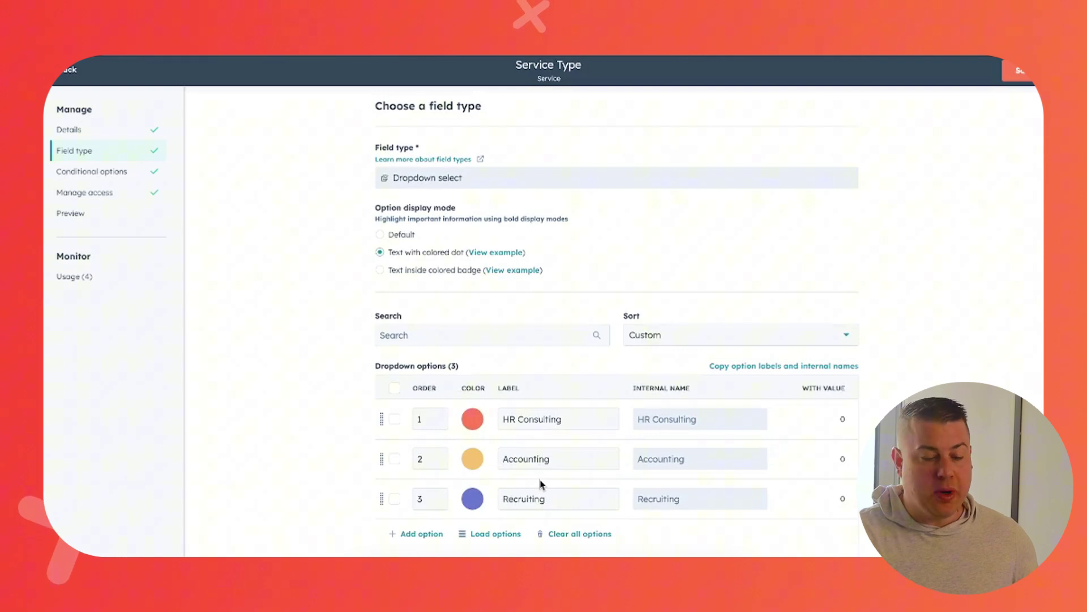
{"action": "left_click", "coordinate": [64, 72]}
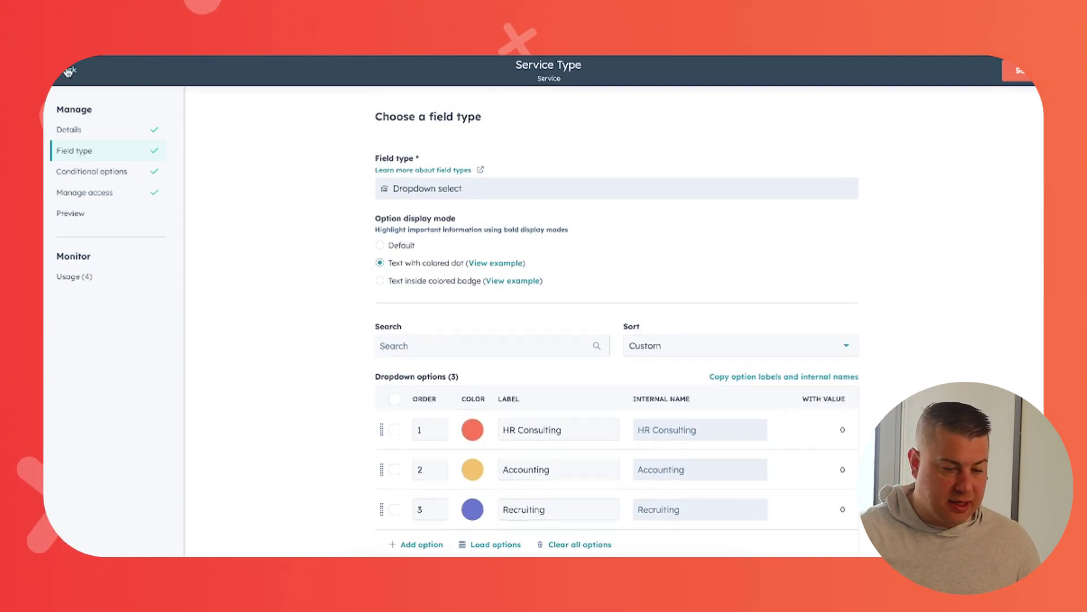
{"action": "left_click", "coordinate": [430, 277]}
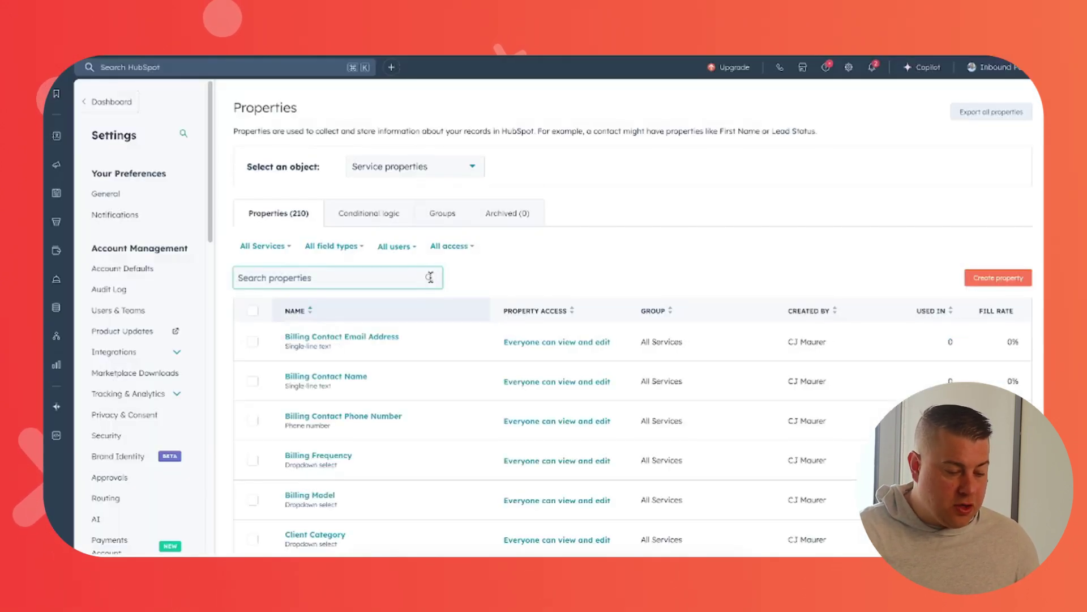
{"action": "left_click", "coordinate": [370, 214]}
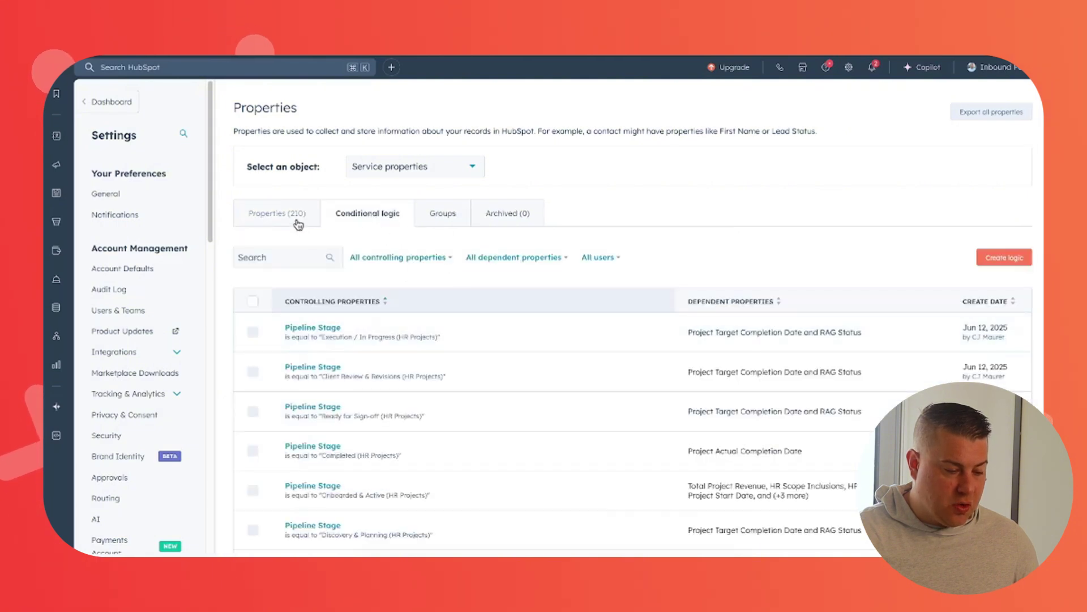
{"action": "left_click", "coordinate": [283, 214]}
{"action": "left_click", "coordinate": [440, 213]}
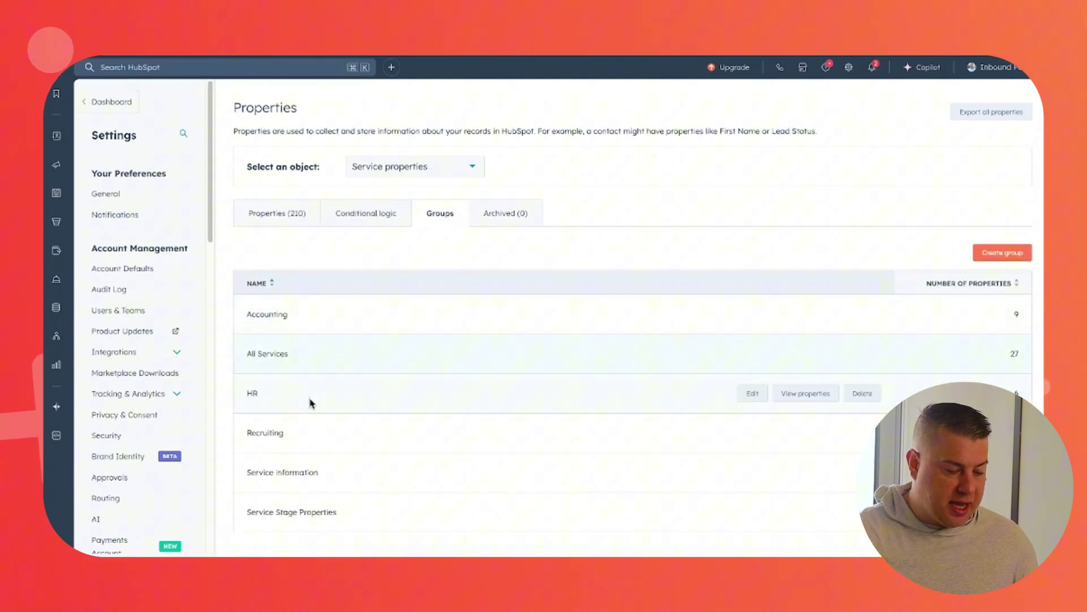
{"action": "left_click", "coordinate": [367, 213]}
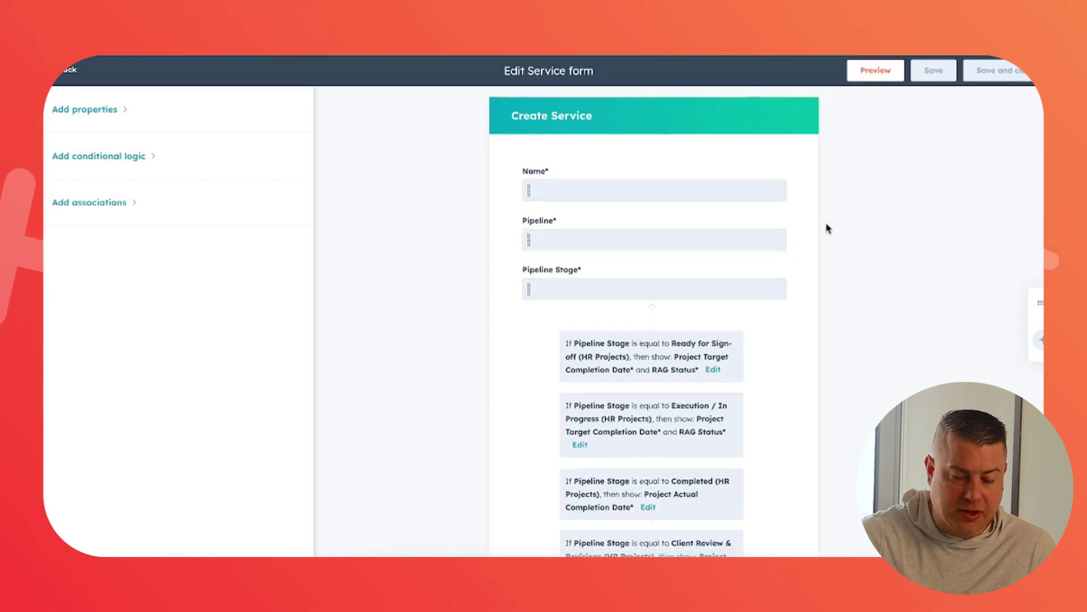
Scroll through the Edit Service form preview to review its fields.
{"action": "scroll", "coordinate": [827, 229], "scroll_direction": "down", "scroll_amount": 15}
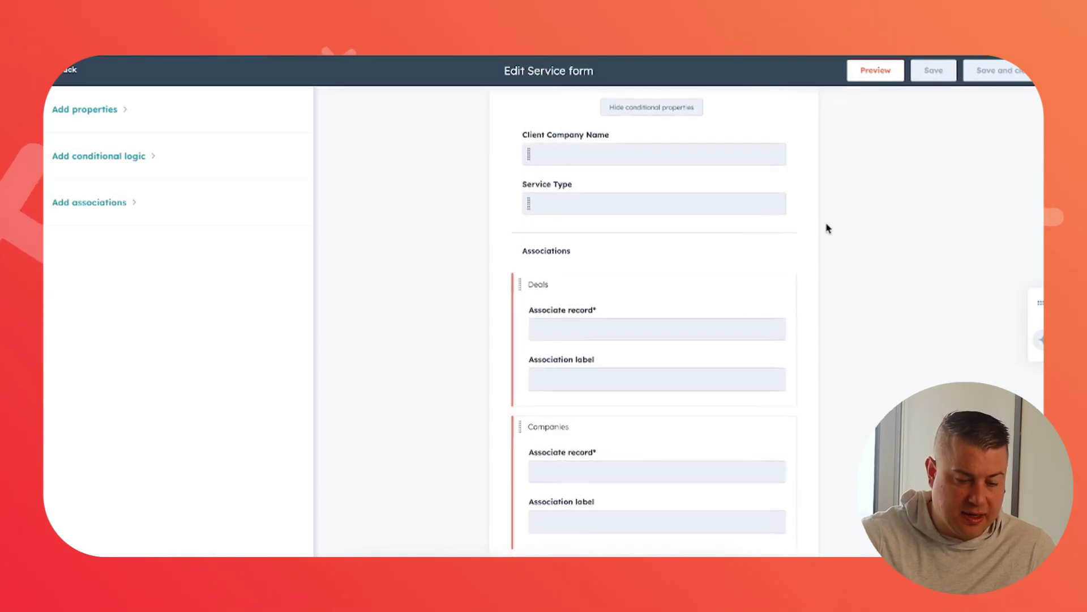
{"action": "scroll", "coordinate": [827, 228], "scroll_direction": "up", "scroll_amount": 15}
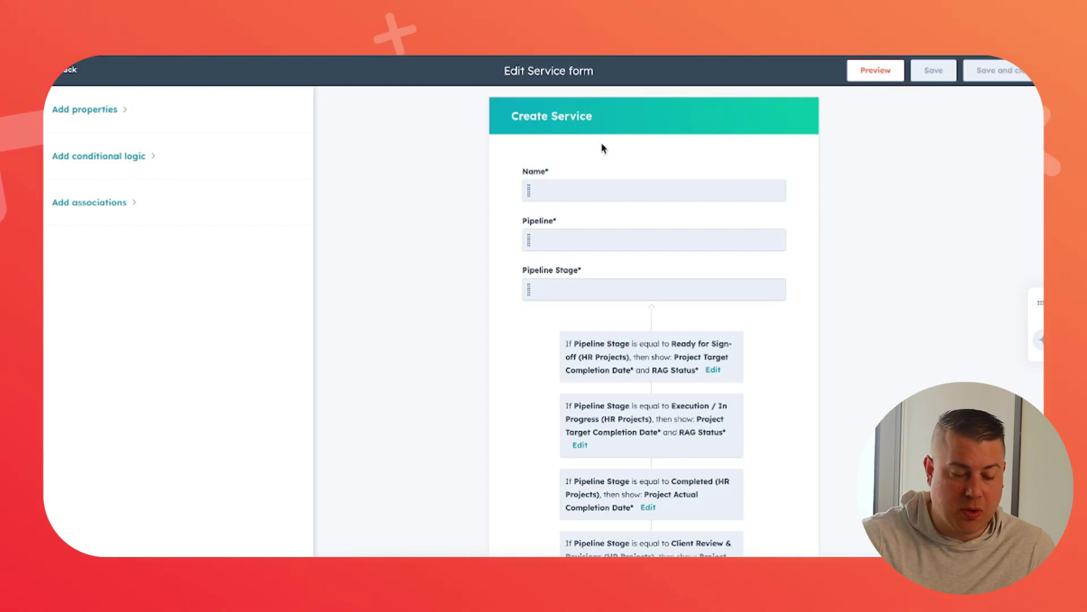
{"action": "scroll", "coordinate": [603, 149], "scroll_direction": "down", "scroll_amount": 1}
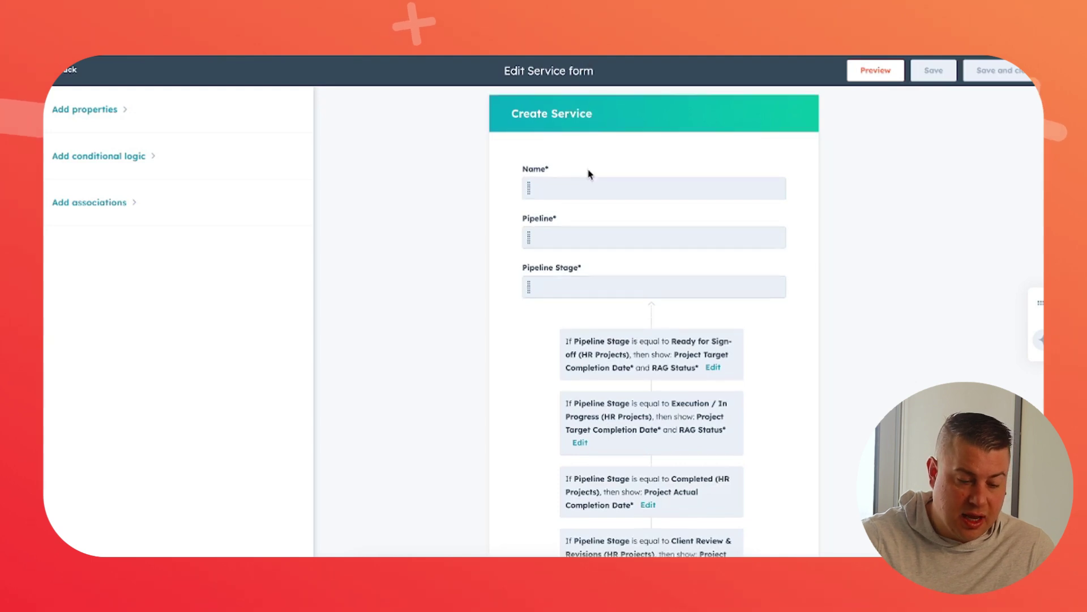
{"action": "scroll", "coordinate": [583, 248], "scroll_direction": "down", "scroll_amount": 10}
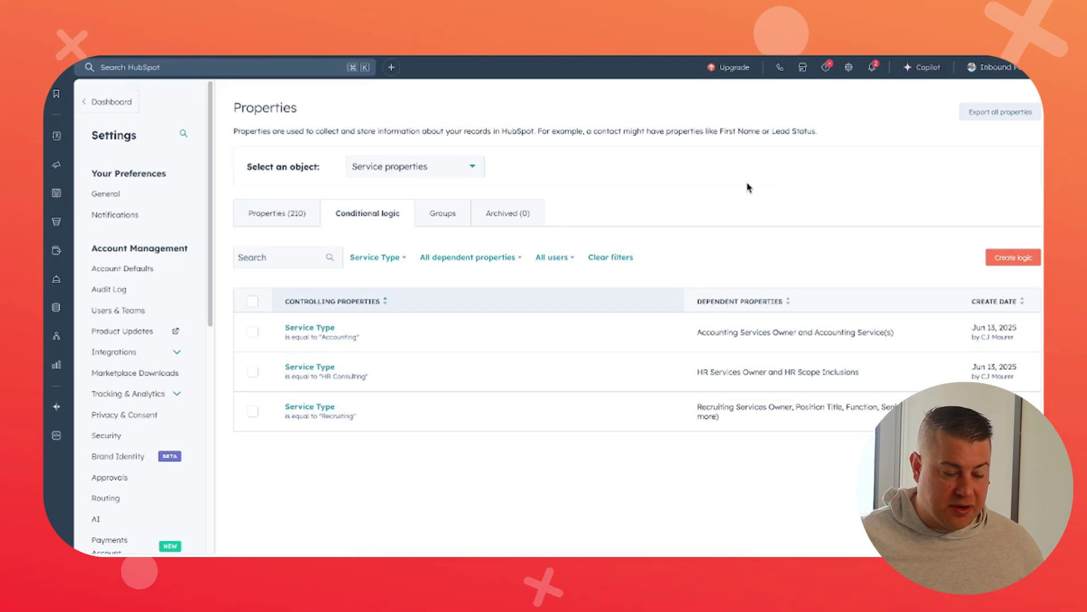
Inspect the Accounting rule's owner and Service(s) options, then close it without saving.
{"action": "mouse_move", "coordinate": [527, 330]}
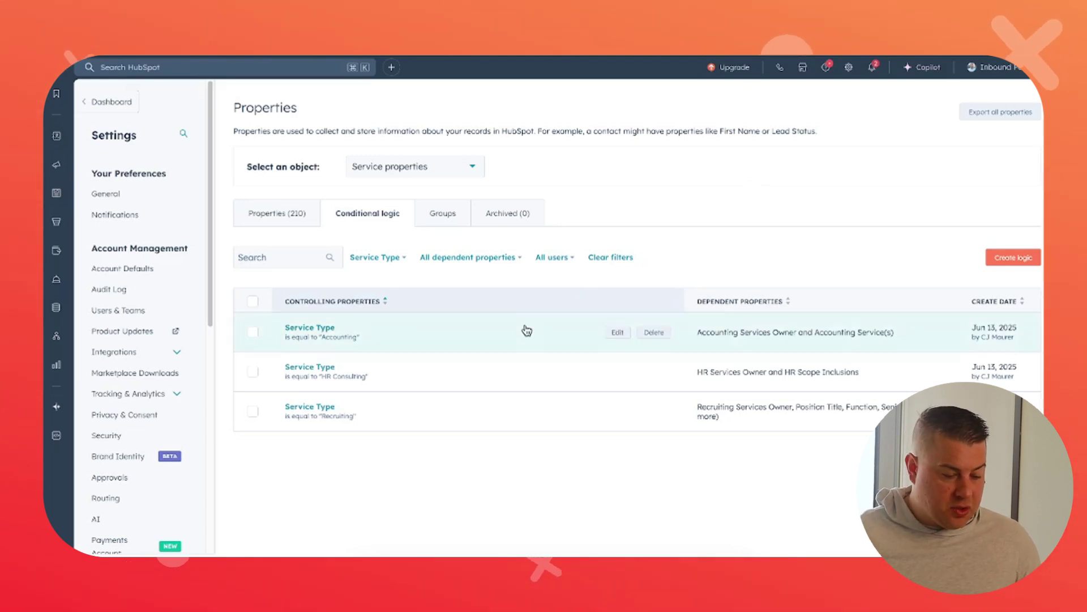
{"action": "left_click", "coordinate": [331, 332]}
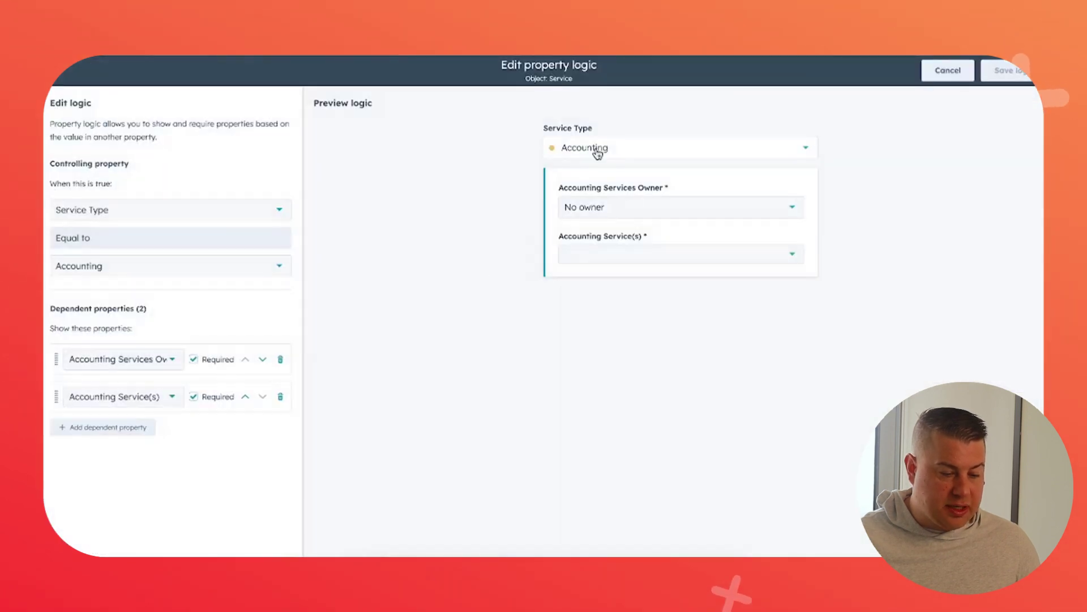
{"action": "left_click", "coordinate": [612, 207]}
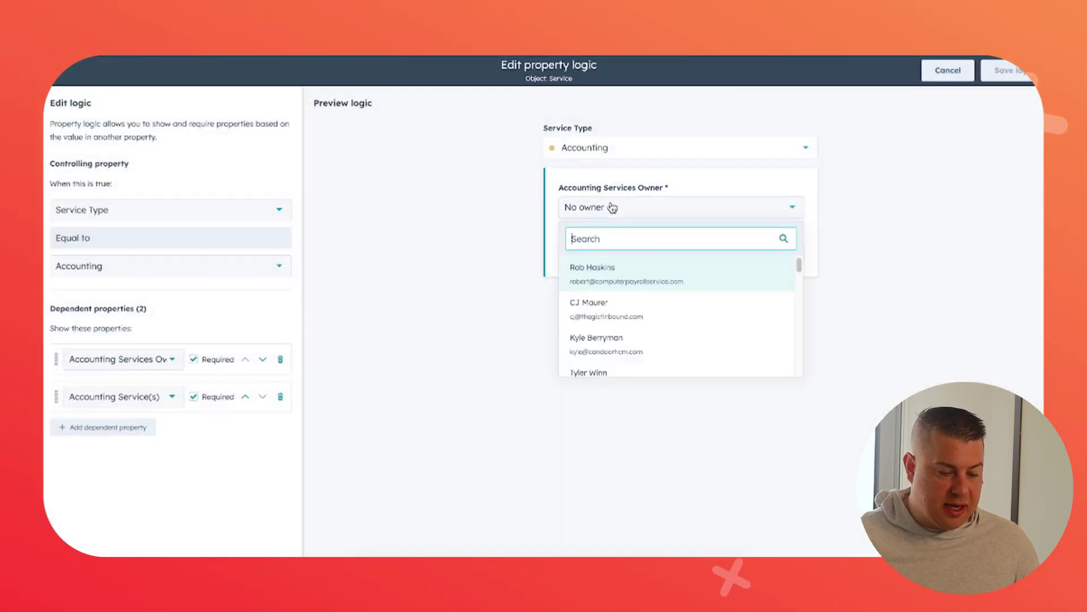
{"action": "left_click", "coordinate": [493, 214]}
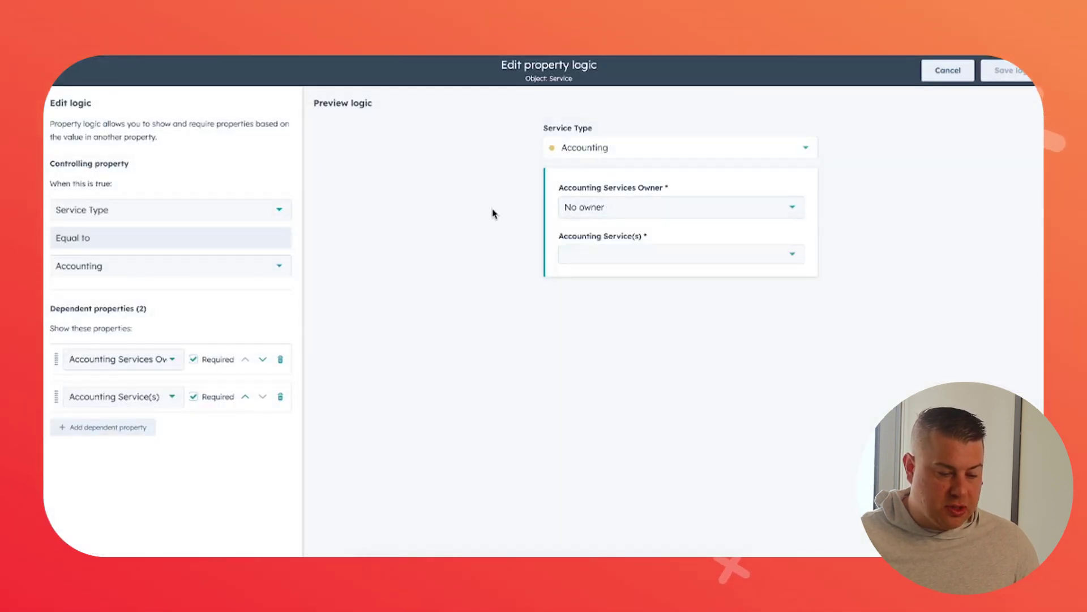
{"action": "left_click", "coordinate": [625, 262]}
{"action": "left_click", "coordinate": [625, 339]}
{"action": "left_click", "coordinate": [617, 357]}
{"action": "left_click", "coordinate": [614, 401]}
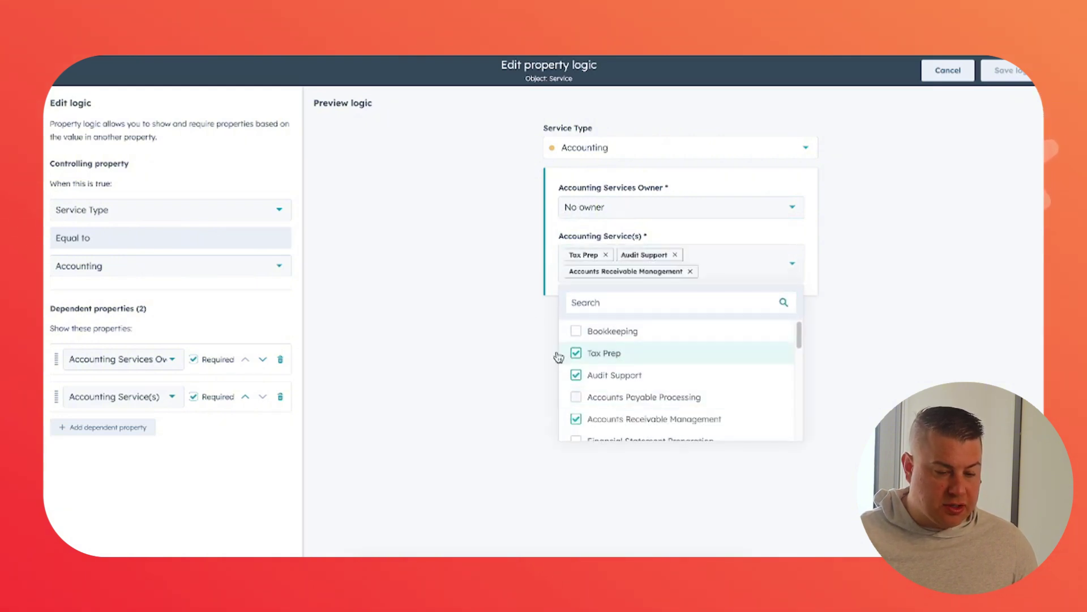
{"action": "left_click", "coordinate": [935, 67]}
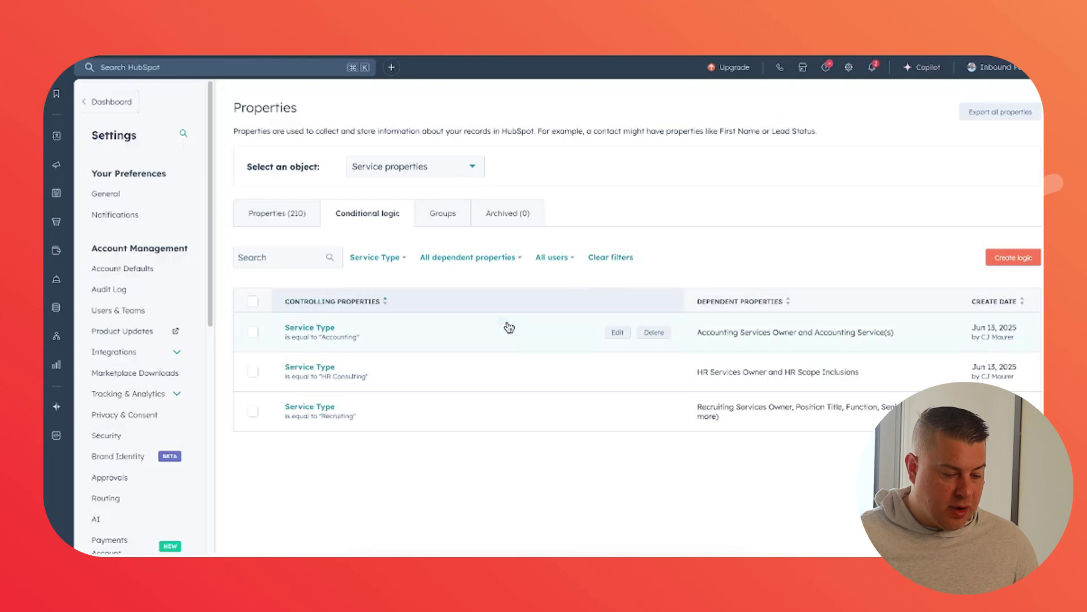
Preview the HR Consulting rule's HR Services Owner and HR Scope Inclusions fields, then cancel it.
{"action": "left_click", "coordinate": [322, 371]}
{"action": "left_click", "coordinate": [617, 213]}
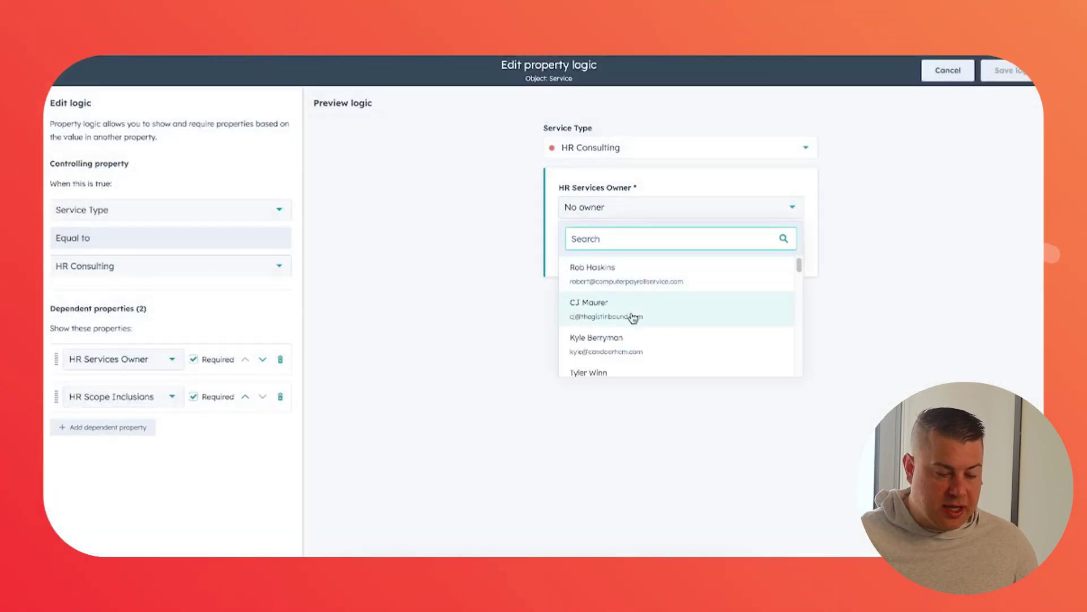
{"action": "left_click", "coordinate": [562, 266]}
{"action": "left_click", "coordinate": [570, 255]}
{"action": "scroll", "coordinate": [605, 345], "scroll_direction": "down", "scroll_amount": 3}
{"action": "left_click", "coordinate": [614, 357]}
{"action": "left_click", "coordinate": [617, 387]}
{"action": "left_click", "coordinate": [942, 83]}
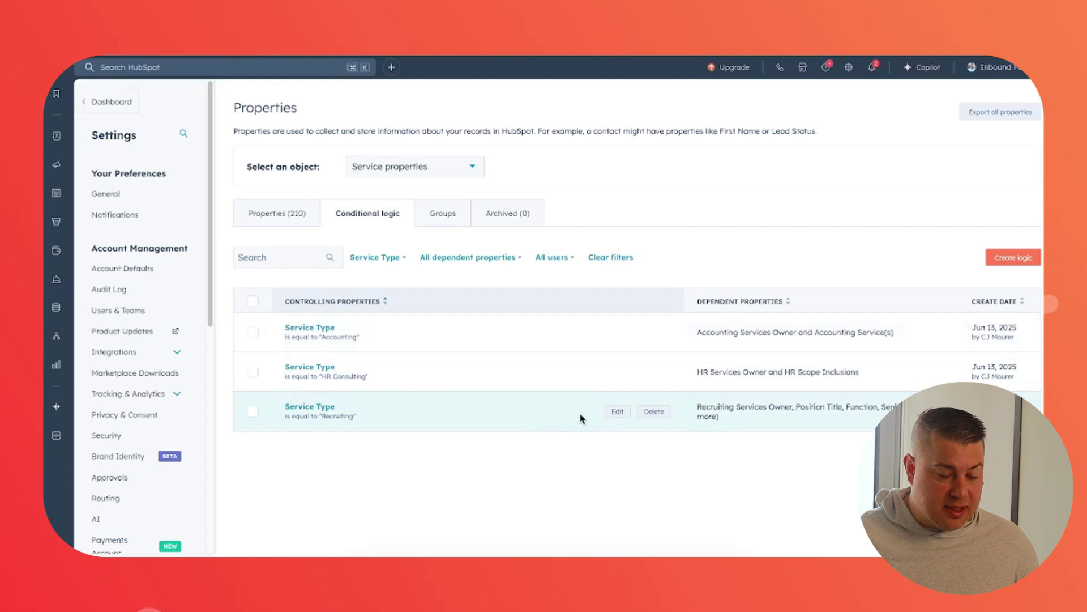
Open the Recruiting rule and preview its Recruiting Services Owner and Function choices.
{"action": "left_click", "coordinate": [617, 414]}
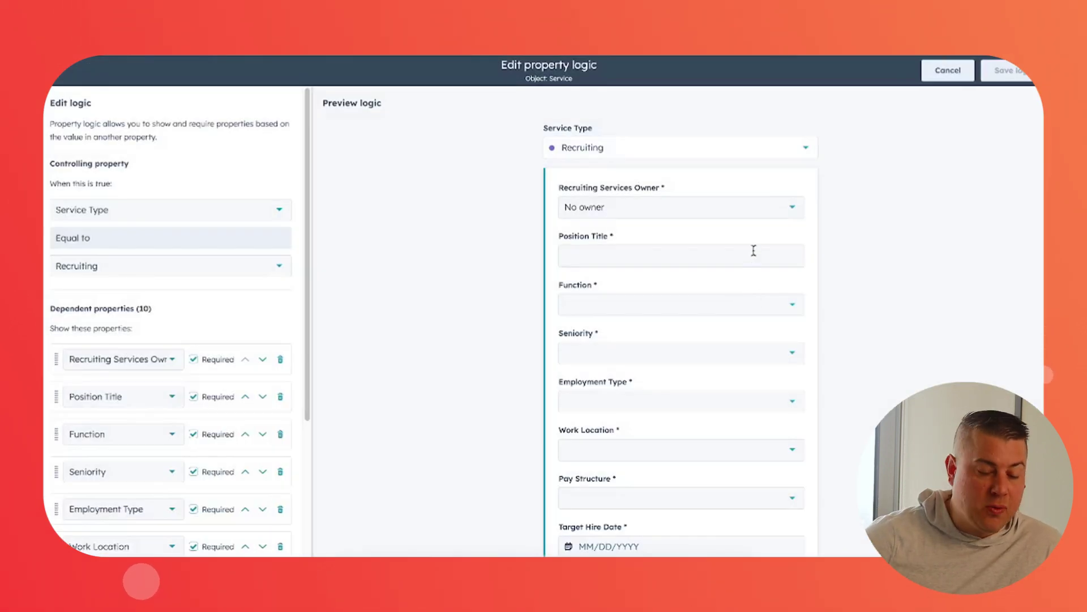
{"action": "scroll", "coordinate": [754, 250], "scroll_direction": "down", "scroll_amount": 2}
{"action": "scroll", "coordinate": [754, 253], "scroll_direction": "up", "scroll_amount": 2}
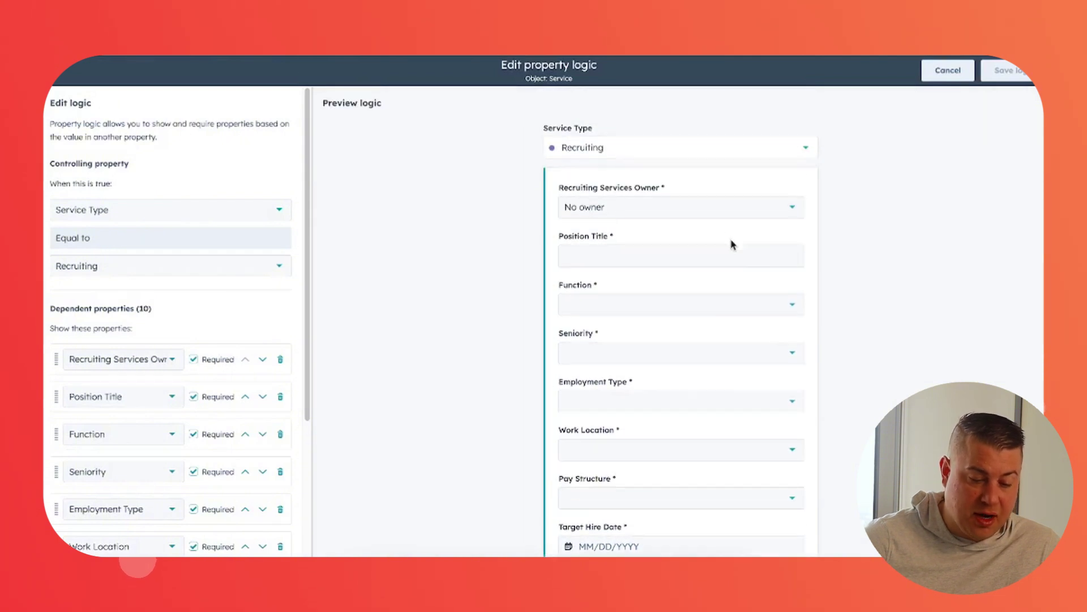
{"action": "left_click", "coordinate": [708, 210]}
{"action": "left_click", "coordinate": [929, 254]}
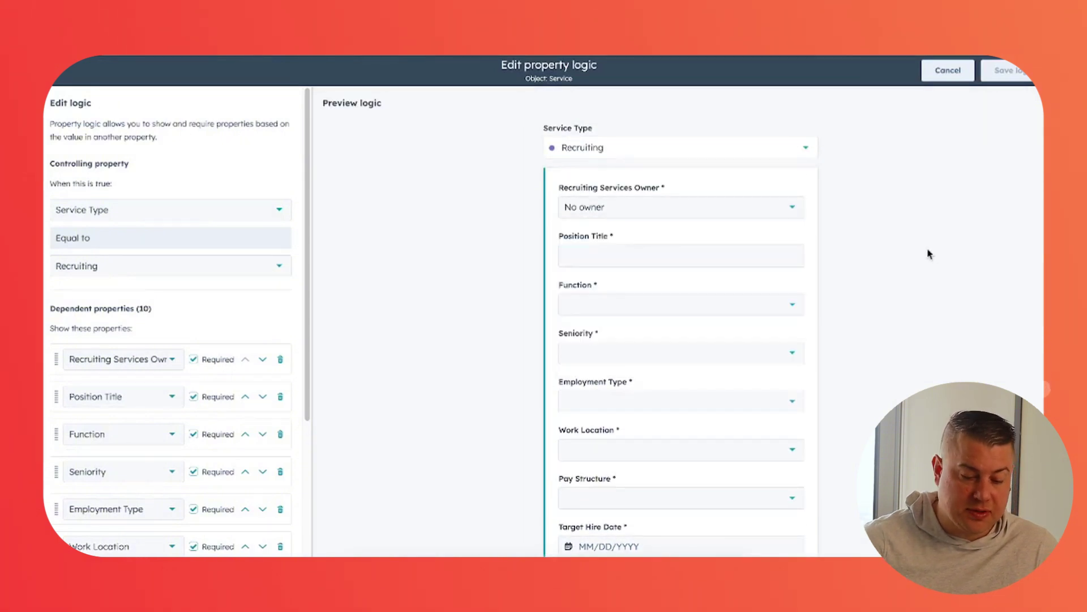
{"action": "left_click", "coordinate": [675, 309]}
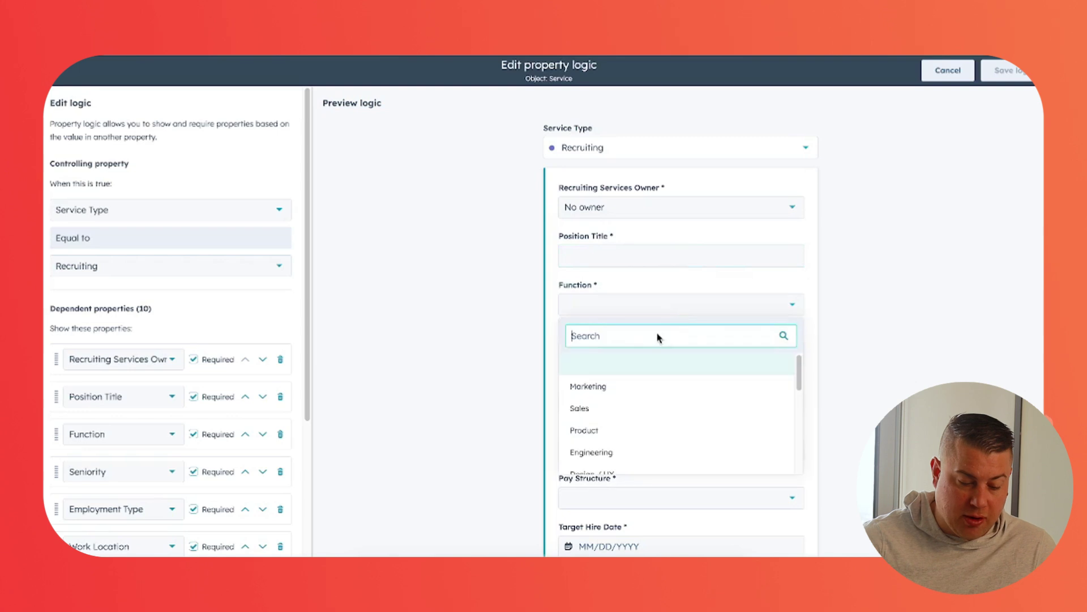
{"action": "scroll", "coordinate": [484, 369], "scroll_direction": "down", "scroll_amount": 2}
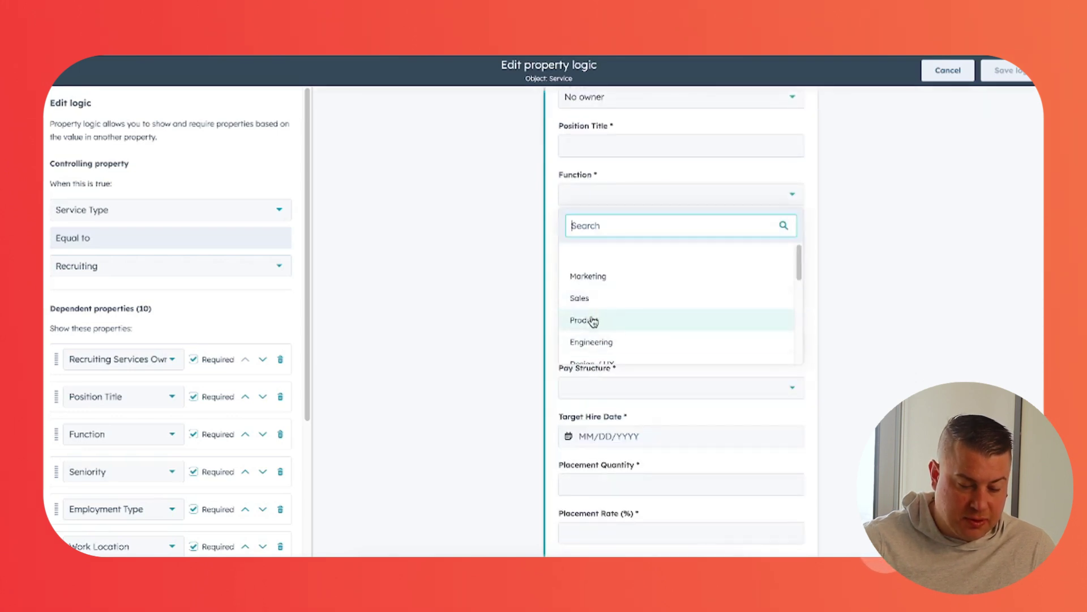
{"action": "scroll", "coordinate": [583, 318], "scroll_direction": "down", "scroll_amount": 3}
{"action": "left_click", "coordinate": [573, 275]}
Check the Seniority, Employment Type and placement rate fields, then cancel the rule unsaved.
{"action": "left_click", "coordinate": [595, 251]}
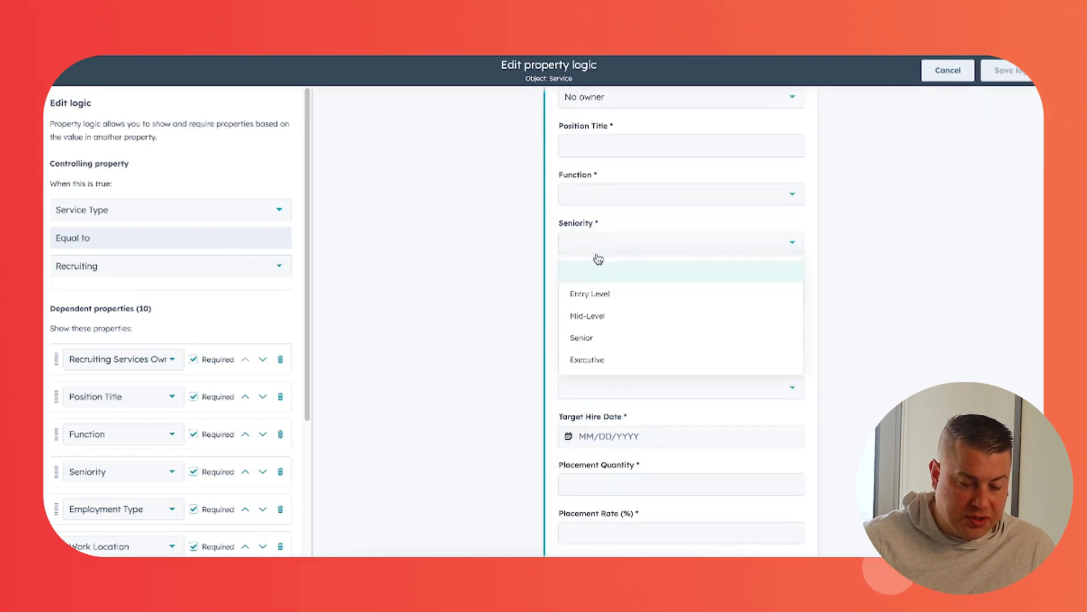
{"action": "left_click", "coordinate": [537, 330]}
{"action": "left_click", "coordinate": [608, 299]}
{"action": "left_click", "coordinate": [607, 365]}
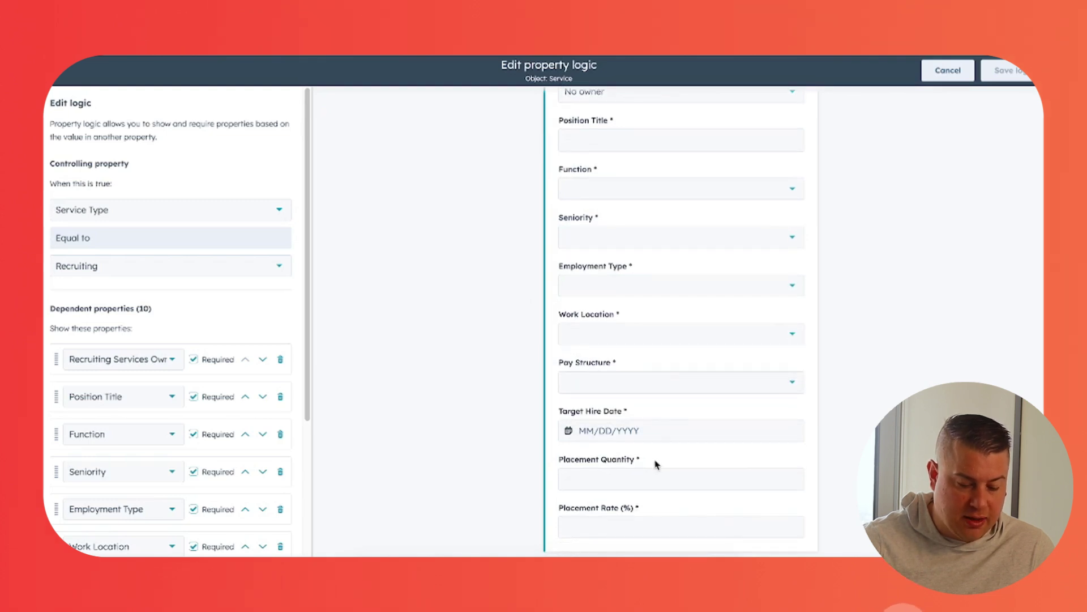
{"action": "left_click", "coordinate": [728, 526]}
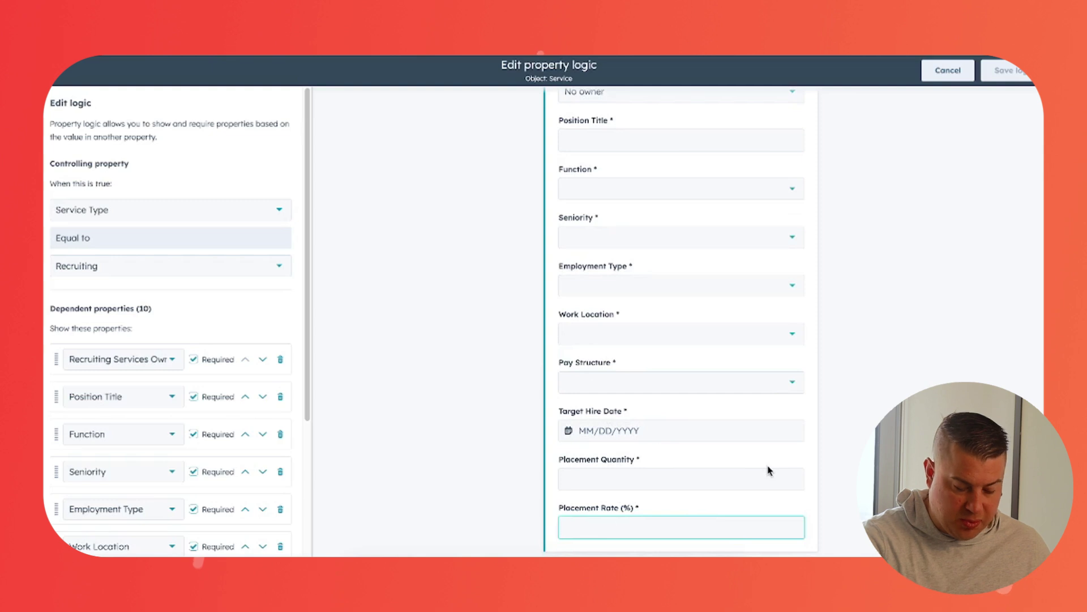
{"action": "left_click", "coordinate": [947, 70]}
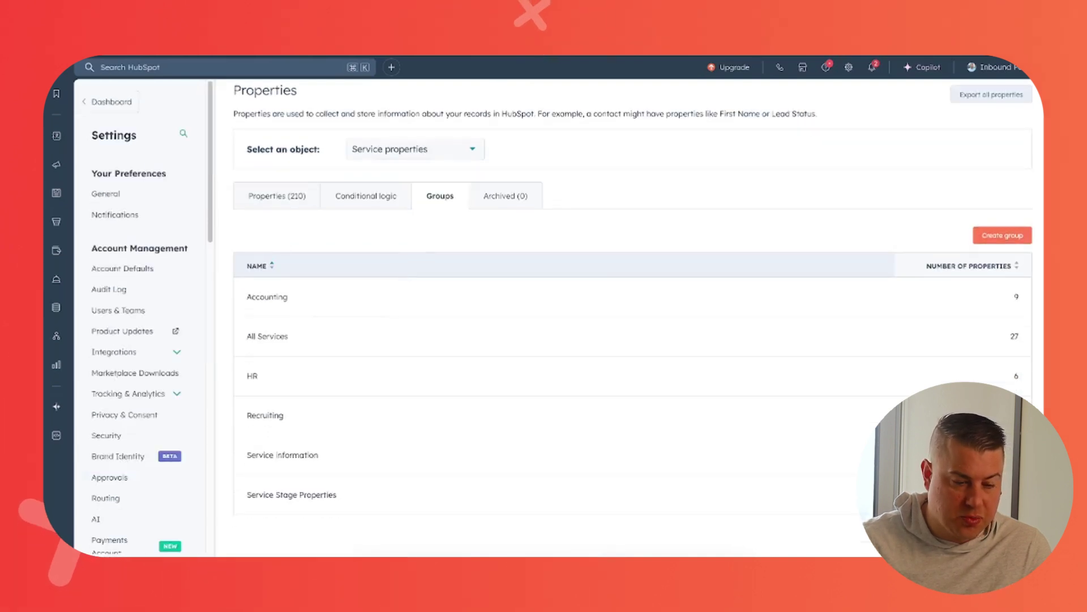
Filter conditional logic to all controlling properties and review the Pay Structure = Salaried rule unsaved.
{"action": "left_click", "coordinate": [366, 195]}
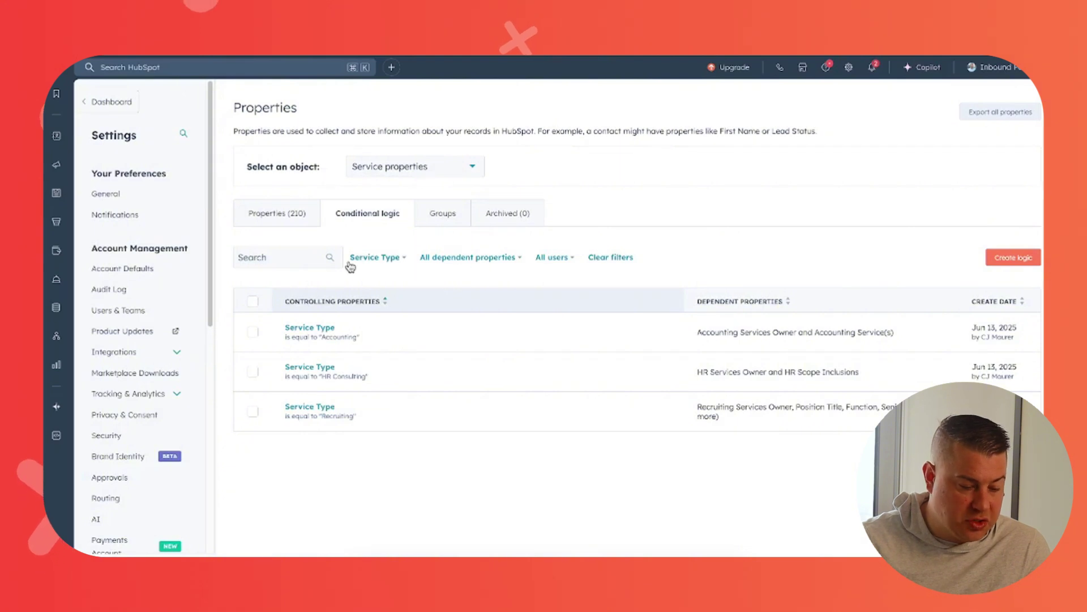
{"action": "left_click", "coordinate": [392, 259]}
{"action": "left_click", "coordinate": [418, 304]}
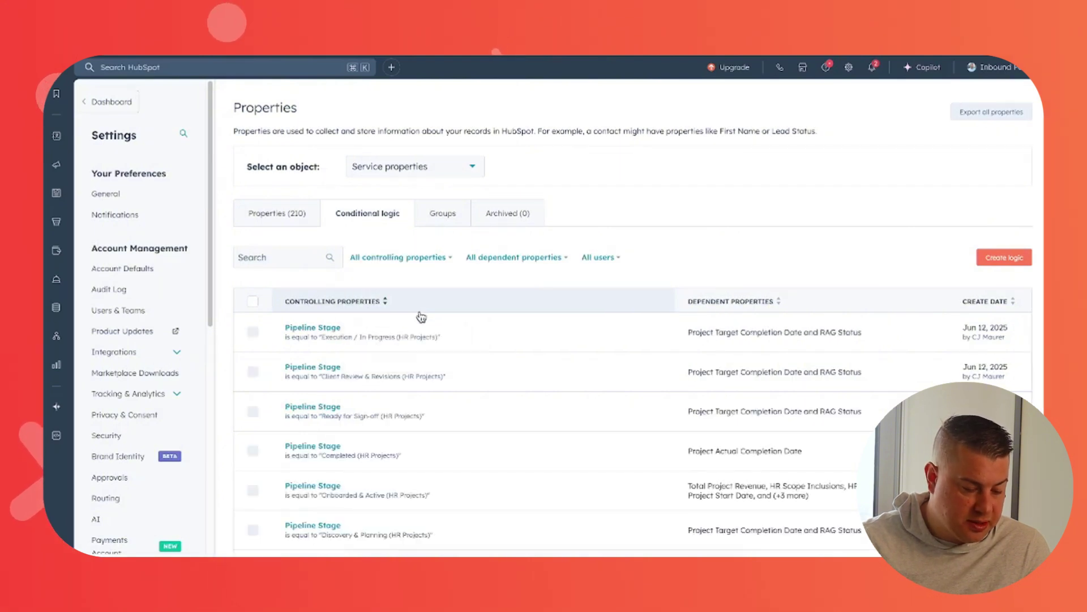
{"action": "scroll", "coordinate": [368, 340], "scroll_direction": "down", "scroll_amount": 4}
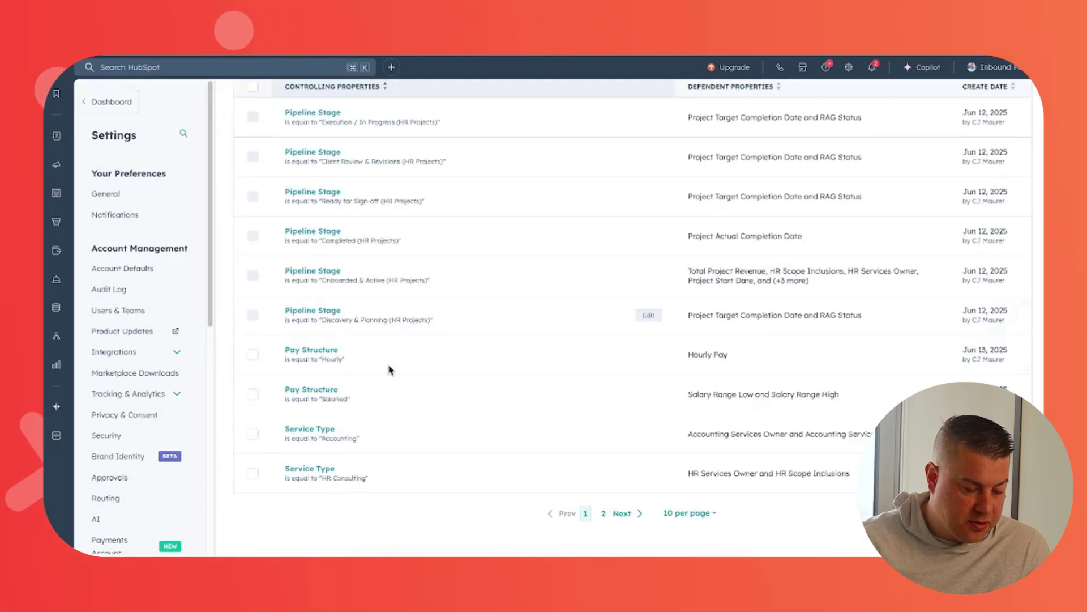
{"action": "left_click", "coordinate": [330, 392]}
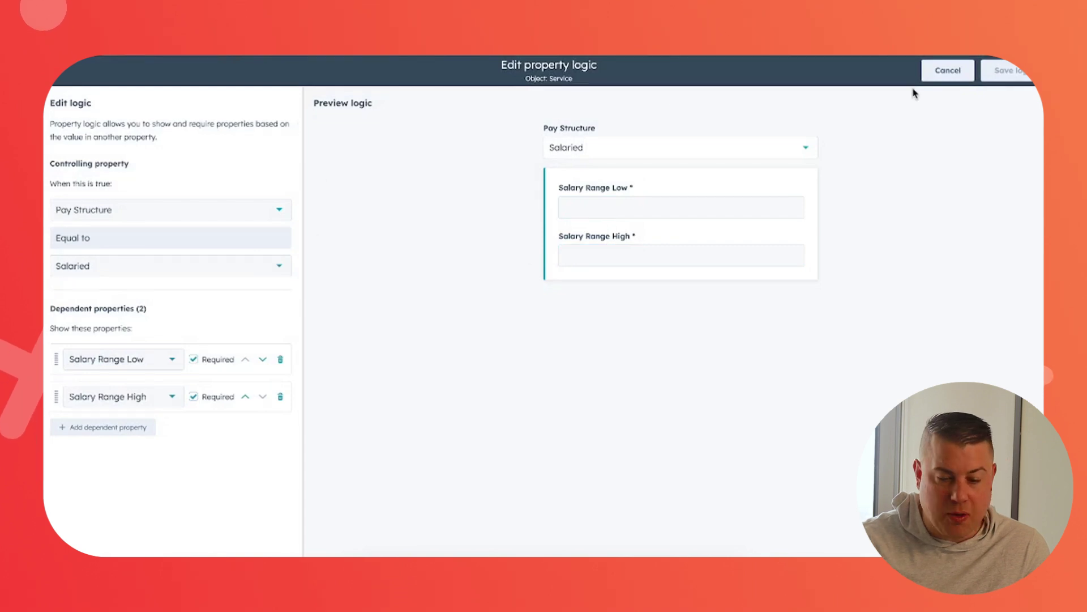
{"action": "left_click", "coordinate": [947, 71]}
{"action": "scroll", "coordinate": [604, 232], "scroll_direction": "up", "scroll_amount": 2}
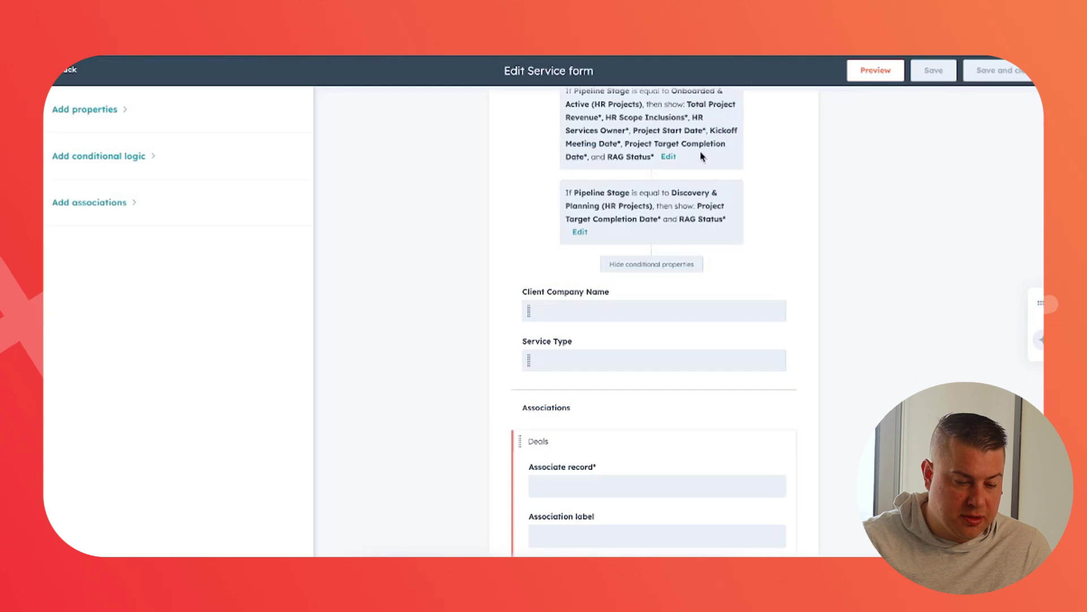
Scroll the Service form preview back to the top.
{"action": "scroll", "coordinate": [683, 201], "scroll_direction": "up", "scroll_amount": 9}
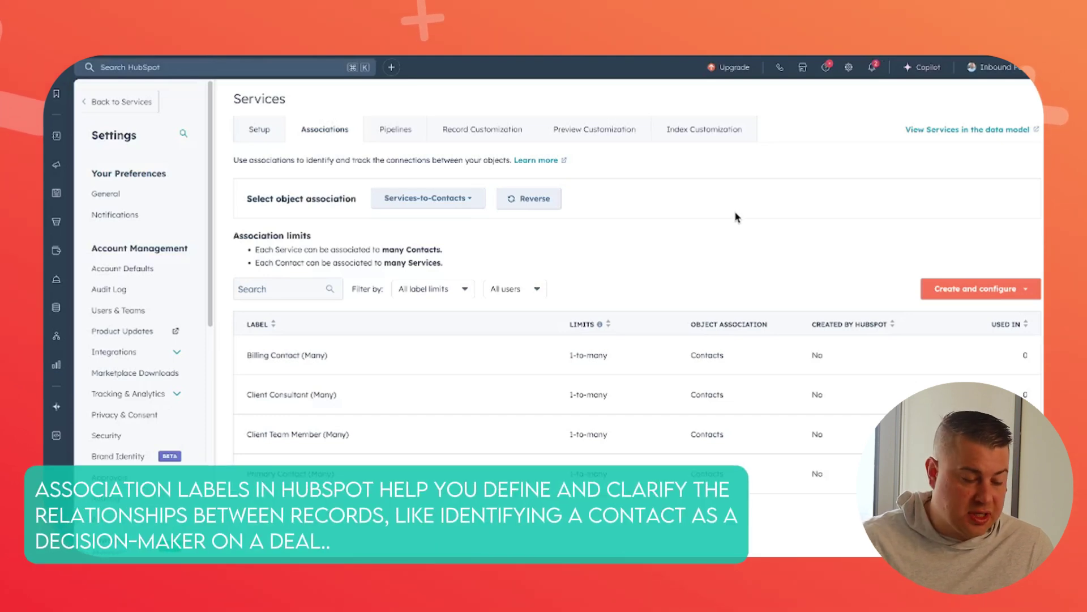
{"action": "left_click", "coordinate": [441, 200]}
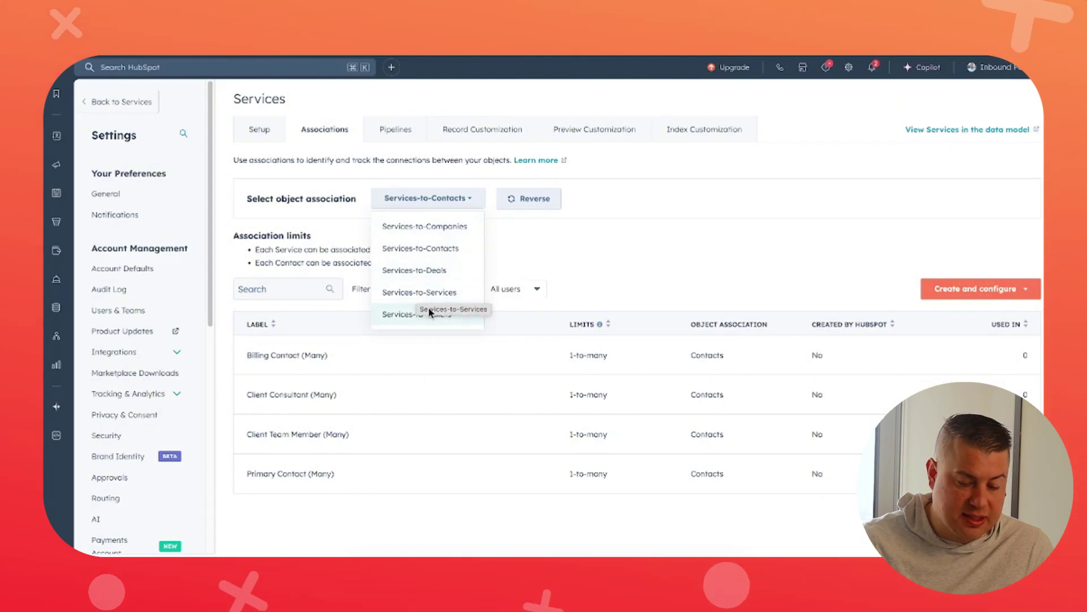
{"action": "left_click", "coordinate": [600, 283]}
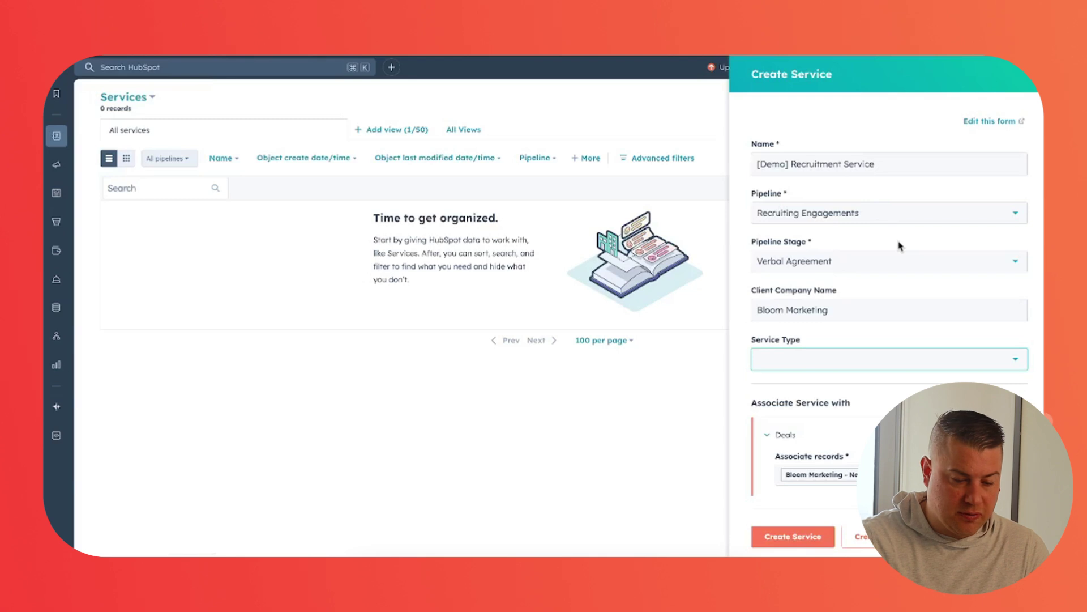
Set Service Type to Recruiting and assign the matching user as Recruiting Services Owner.
{"action": "scroll", "coordinate": [900, 255], "scroll_direction": "down", "scroll_amount": 2}
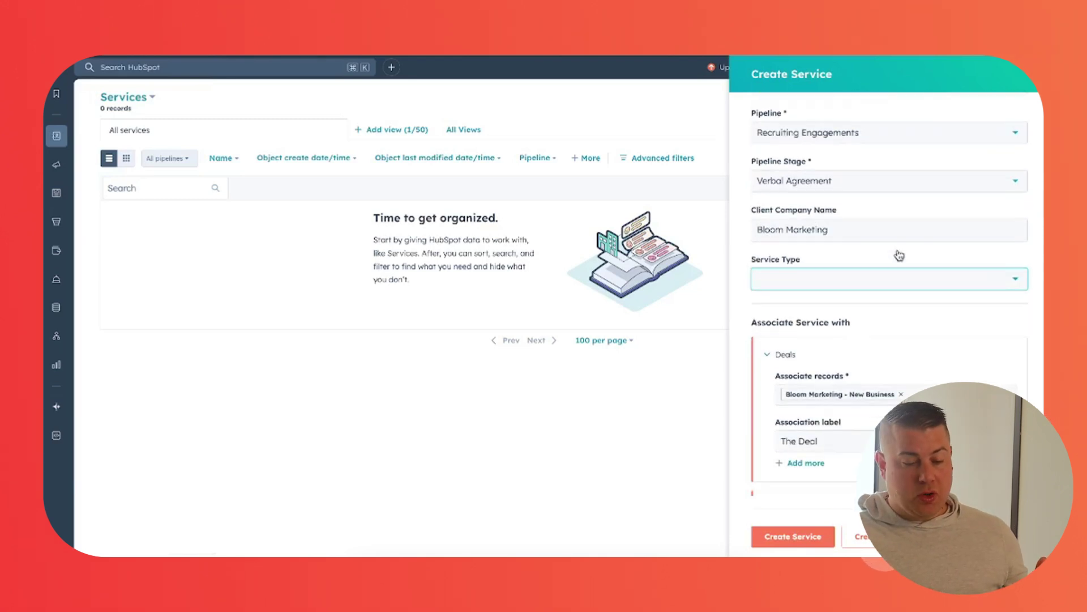
{"action": "scroll", "coordinate": [899, 255], "scroll_direction": "up", "scroll_amount": 2}
{"action": "scroll", "coordinate": [899, 255], "scroll_direction": "down", "scroll_amount": 5}
{"action": "scroll", "coordinate": [899, 255], "scroll_direction": "up", "scroll_amount": 5}
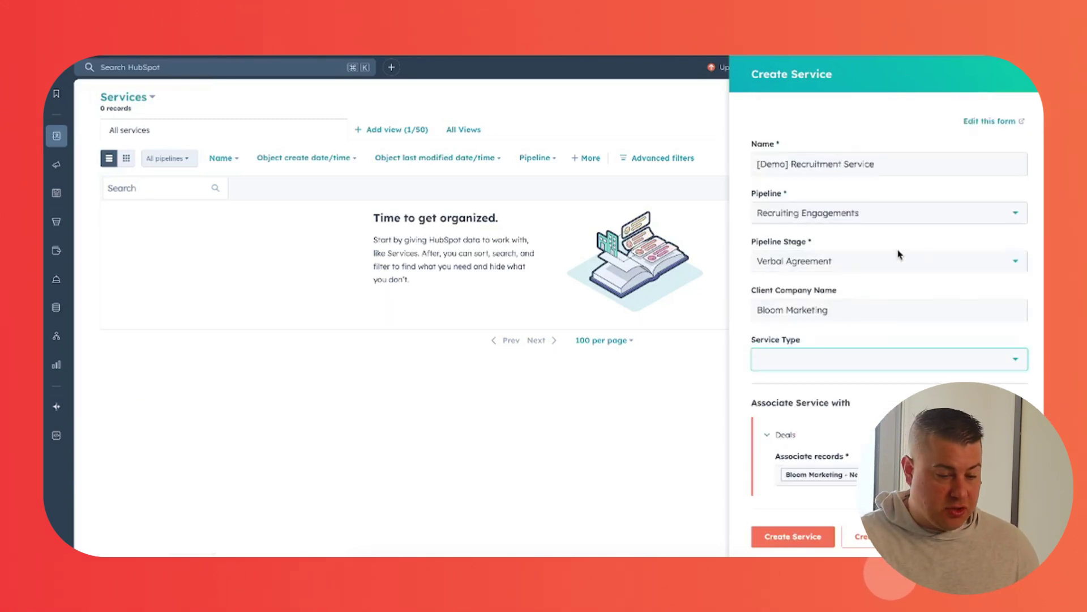
{"action": "scroll", "coordinate": [836, 225], "scroll_direction": "down", "scroll_amount": 2}
{"action": "left_click", "coordinate": [836, 231]}
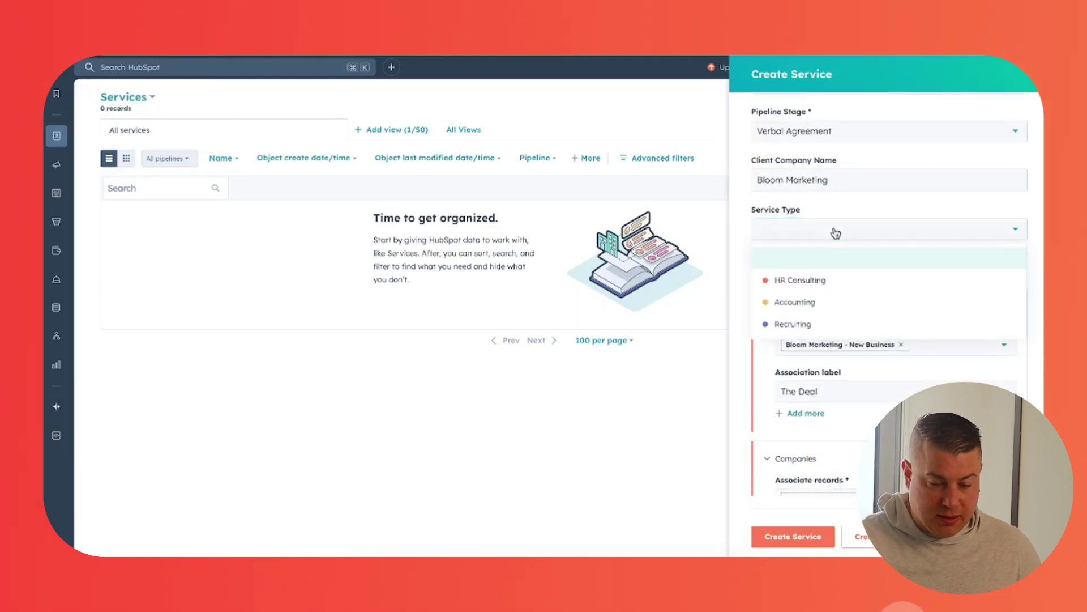
{"action": "left_click", "coordinate": [818, 325]}
{"action": "scroll", "coordinate": [755, 317], "scroll_direction": "down", "scroll_amount": 2}
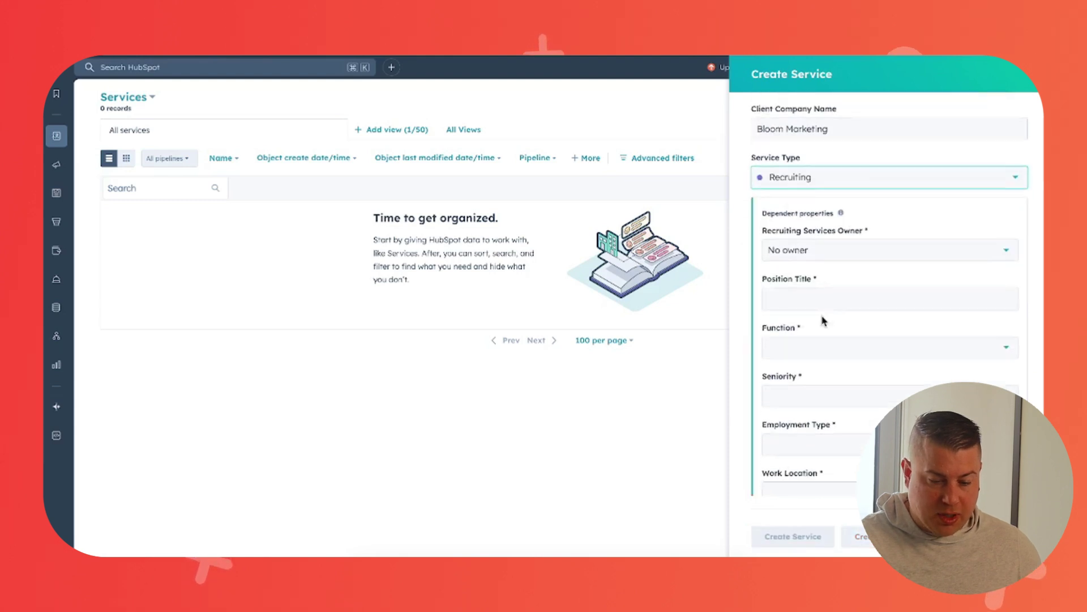
{"action": "left_click", "coordinate": [816, 236]}
{"action": "type", "text": "cj m"}
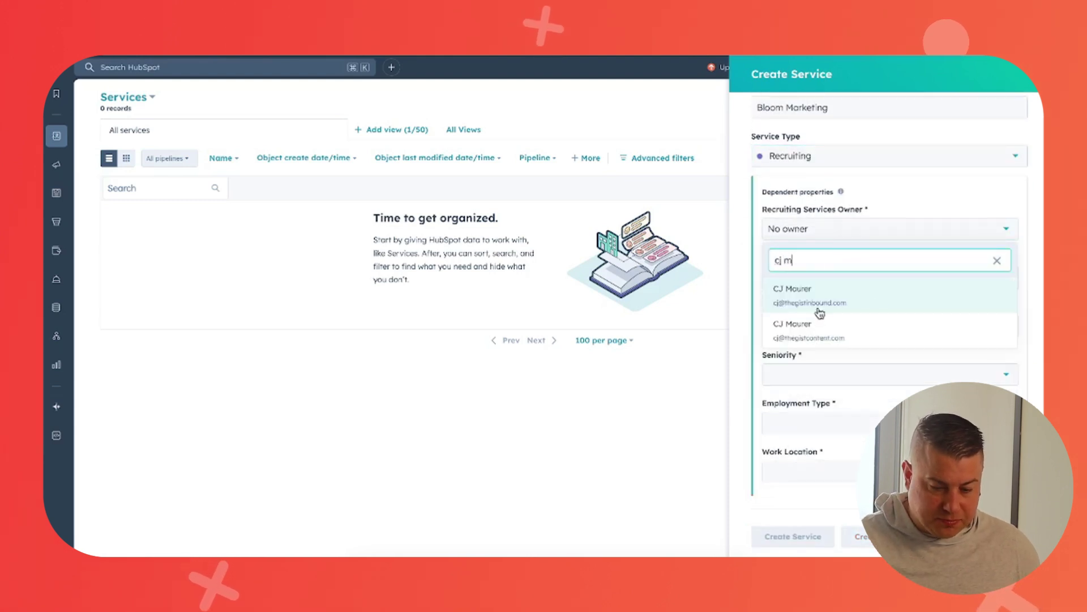
{"action": "left_click", "coordinate": [819, 304]}
Enter title Director of Marketing, function Marketing, Senior seniority, Full-Time employment and Hybrid location.
{"action": "left_click", "coordinate": [809, 281]}
{"action": "type", "text": "D"}
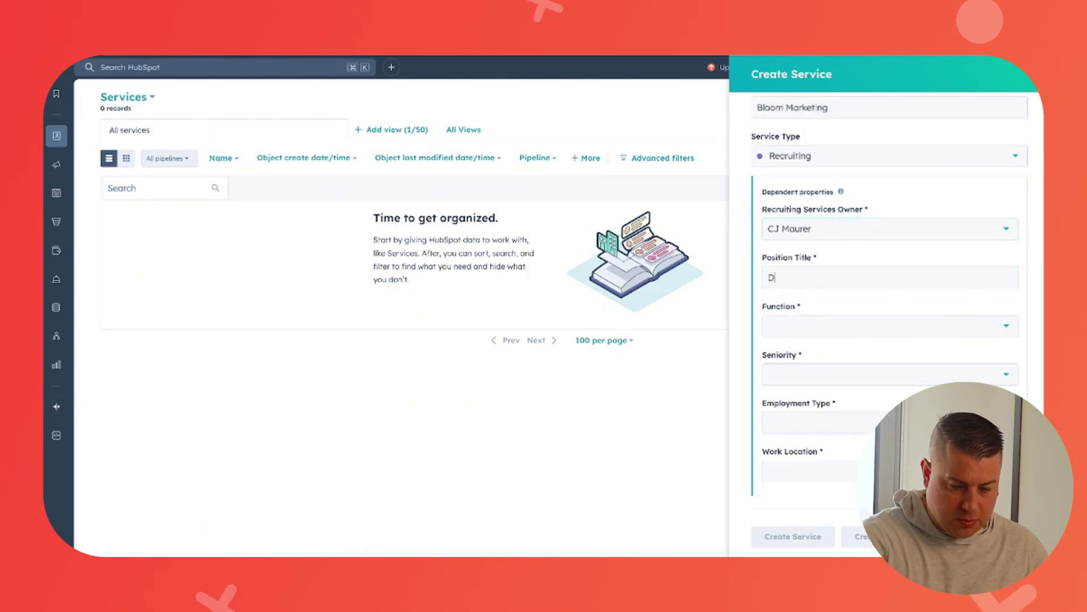
{"action": "type", "text": "irector of Marketing"}
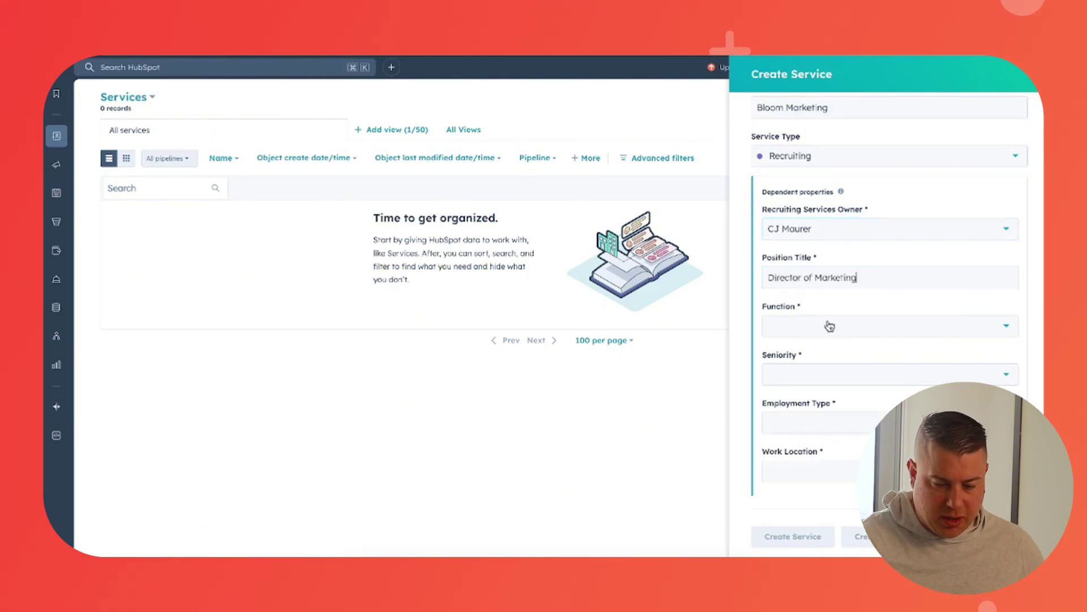
{"action": "left_click", "coordinate": [830, 326]}
{"action": "type", "text": "mar"}
{"action": "left_click", "coordinate": [830, 383]}
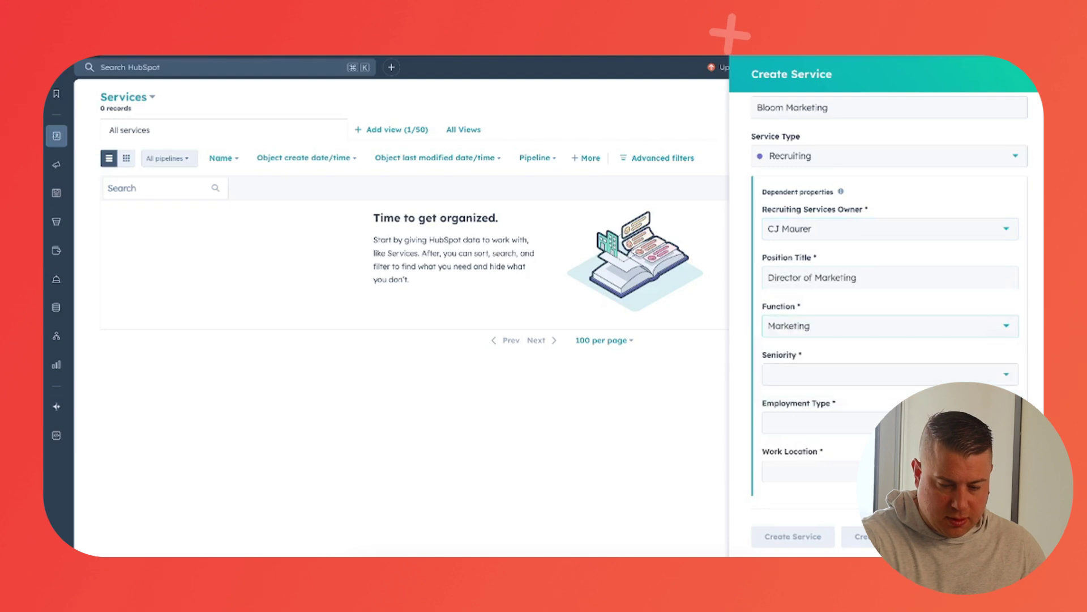
{"action": "left_click", "coordinate": [830, 374]}
{"action": "left_click", "coordinate": [816, 445]}
{"action": "scroll", "coordinate": [819, 407], "scroll_direction": "down", "scroll_amount": 1}
{"action": "left_click", "coordinate": [824, 377]}
{"action": "left_click", "coordinate": [822, 410]}
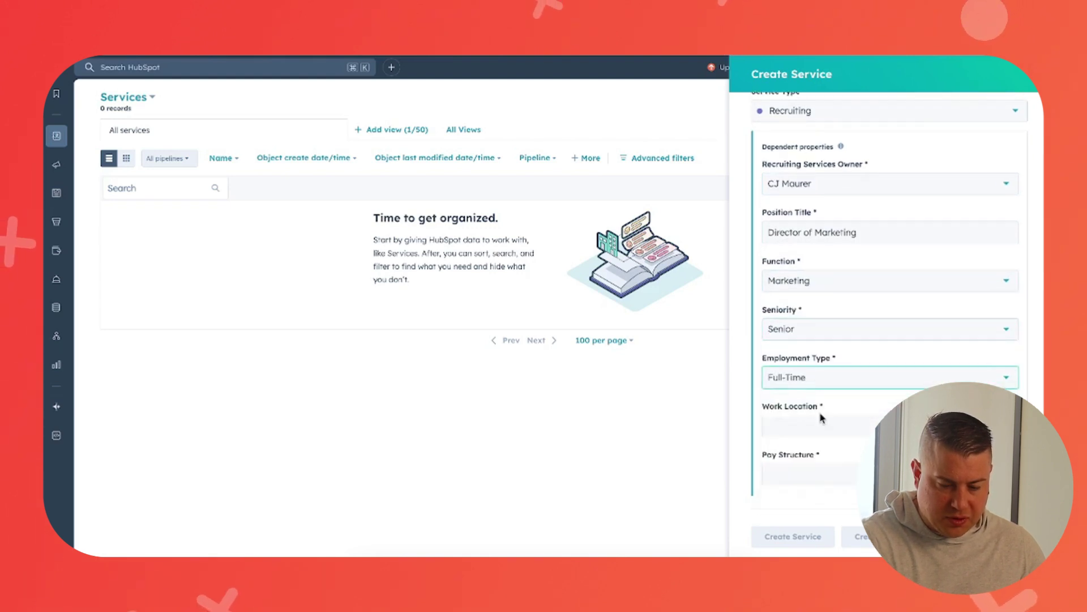
{"action": "left_click", "coordinate": [821, 429]}
{"action": "left_click", "coordinate": [804, 497]}
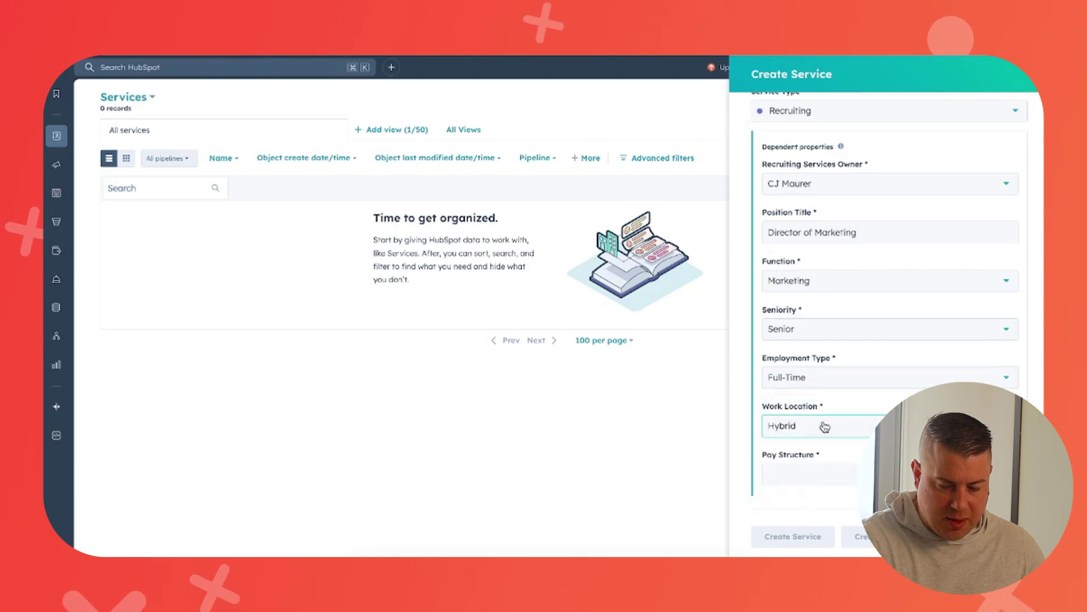
Set Salaried pay from $100,000 to $125,000 and a target hire date of August 1, 2025.
{"action": "scroll", "coordinate": [823, 422], "scroll_direction": "down", "scroll_amount": 2}
{"action": "left_click", "coordinate": [824, 378]}
{"action": "left_click", "coordinate": [824, 407]}
{"action": "scroll", "coordinate": [819, 380], "scroll_direction": "down", "scroll_amount": 1}
{"action": "left_click", "coordinate": [818, 379]}
{"action": "type", "text": "1"}
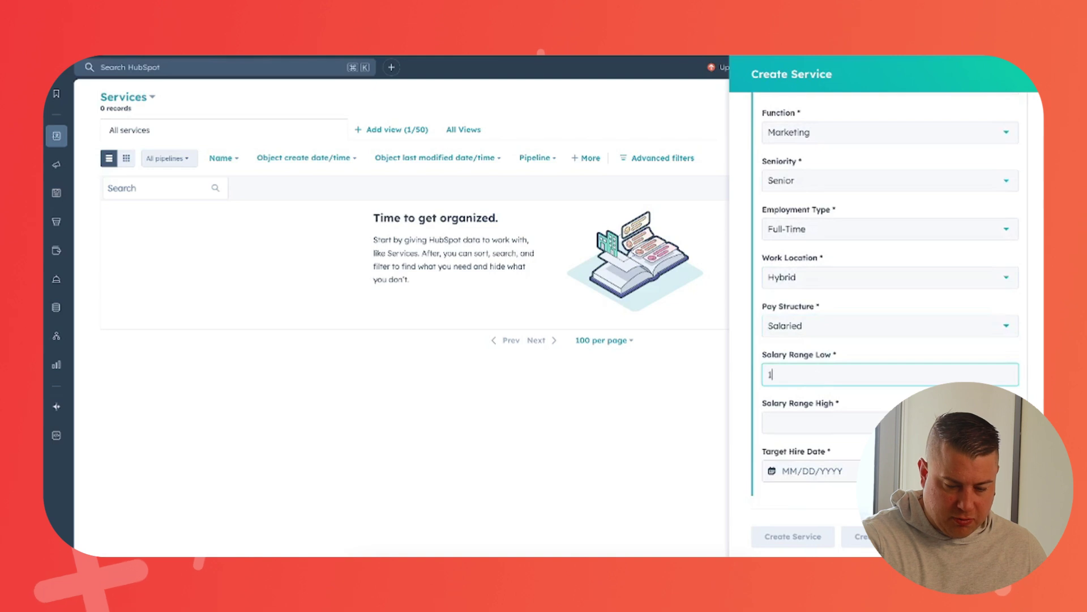
{"action": "type", "text": "00,"}
{"action": "type", "text": "000"}
{"action": "left_click", "coordinate": [809, 422]}
{"action": "type", "text": "12500"}
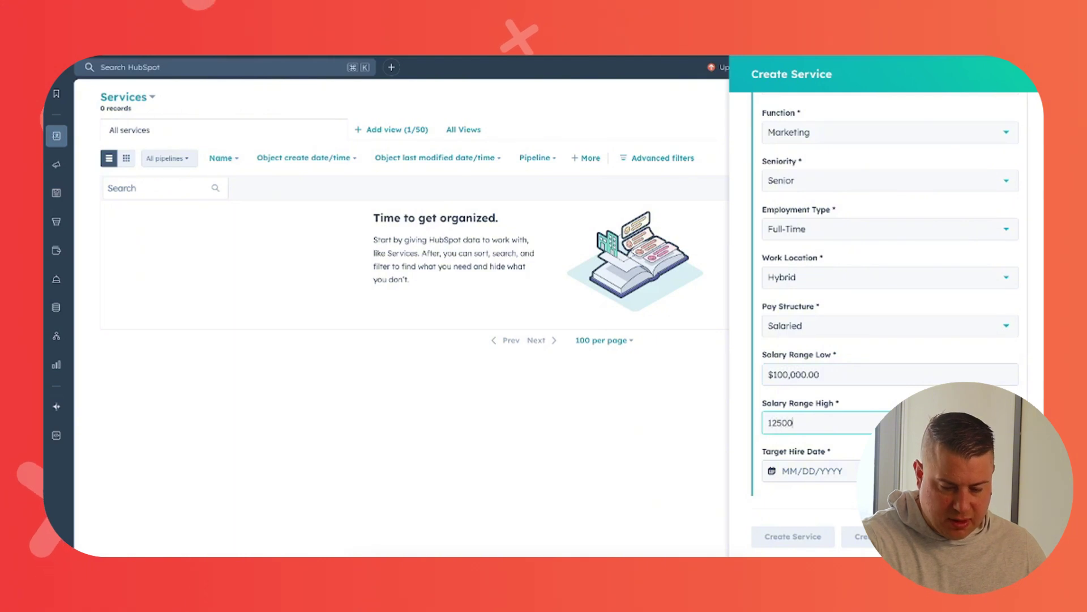
{"action": "type", "text": "0"}
{"action": "left_click", "coordinate": [822, 463]}
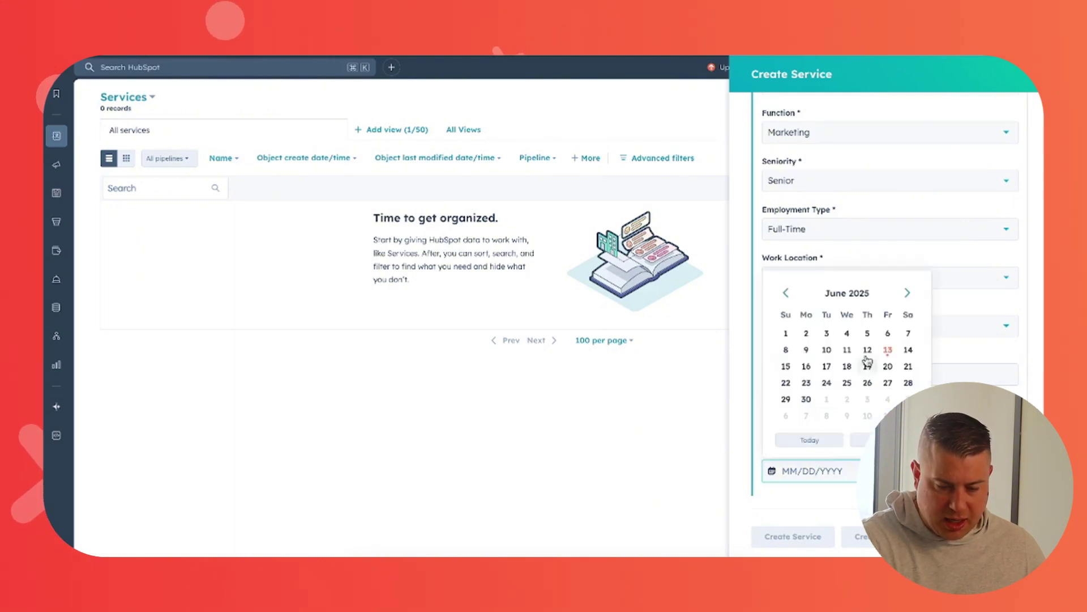
{"action": "left_click", "coordinate": [908, 293]}
{"action": "left_click", "coordinate": [908, 294]}
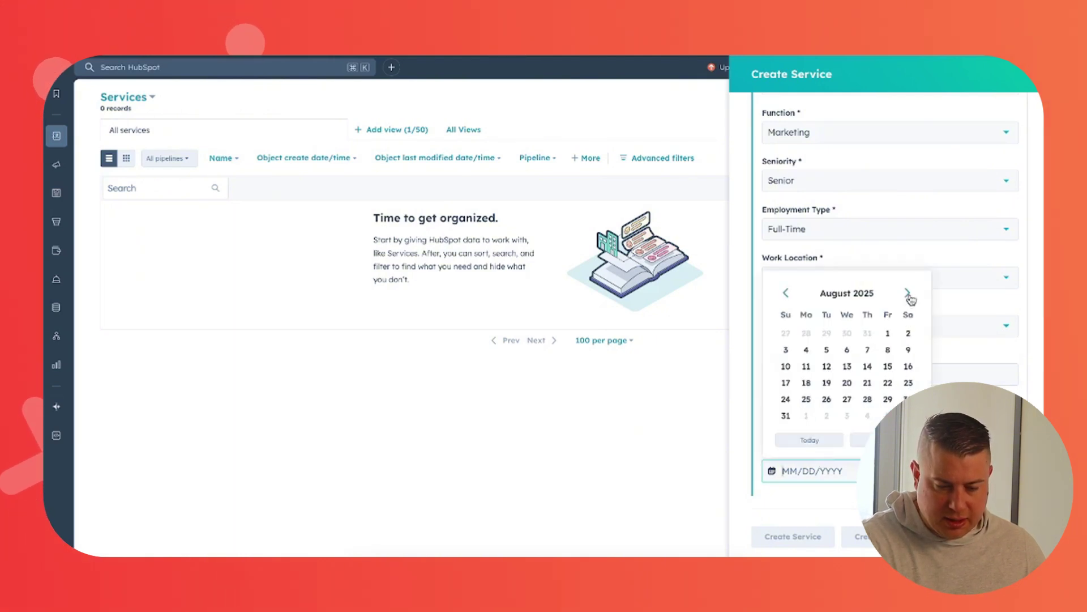
{"action": "left_click", "coordinate": [887, 333]}
Enter placement quantity 1 and placement rate 20%.
{"action": "scroll", "coordinate": [888, 391], "scroll_direction": "down", "scroll_amount": 2}
{"action": "scroll", "coordinate": [887, 391], "scroll_direction": "down", "scroll_amount": 1}
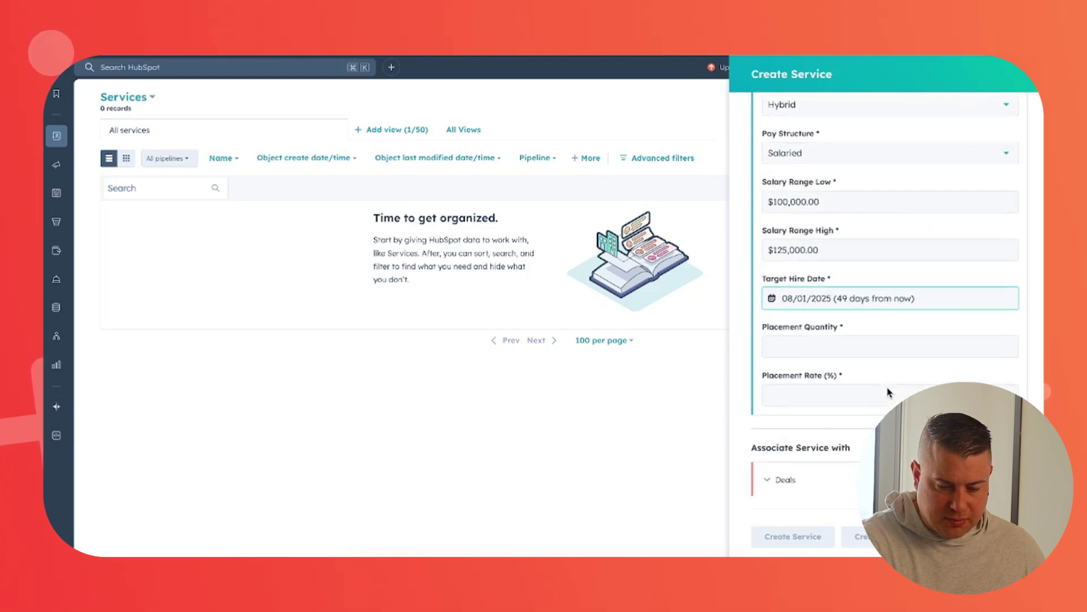
{"action": "left_click", "coordinate": [847, 346]}
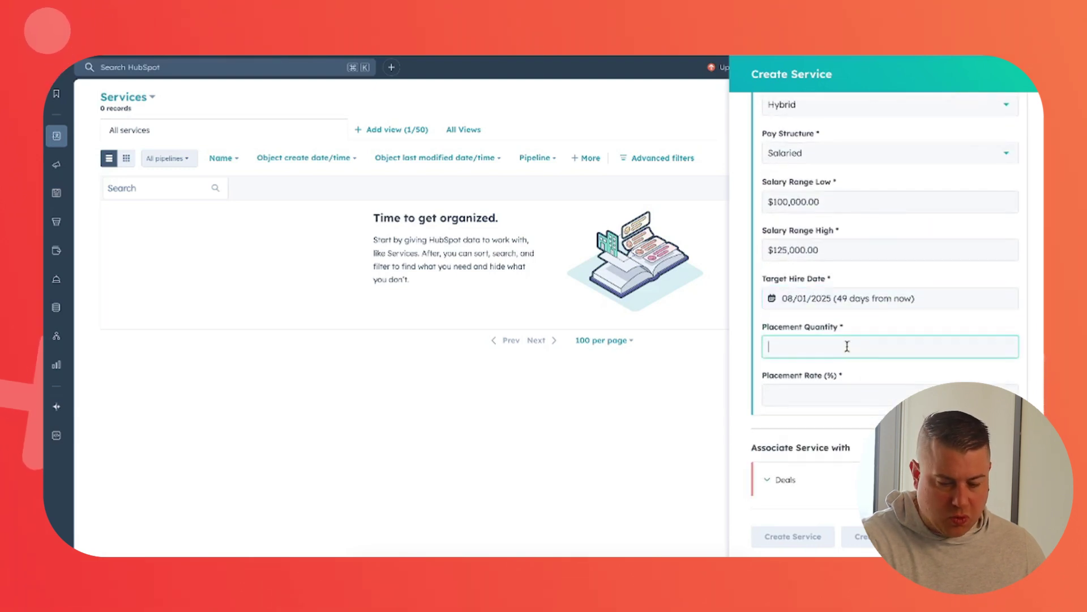
{"action": "type", "text": "1"}
{"action": "left_click", "coordinate": [765, 394]}
{"action": "type", "text": "20"}
{"action": "scroll", "coordinate": [862, 355], "scroll_direction": "down", "scroll_amount": 3}
{"action": "scroll", "coordinate": [862, 356], "scroll_direction": "down", "scroll_amount": 3}
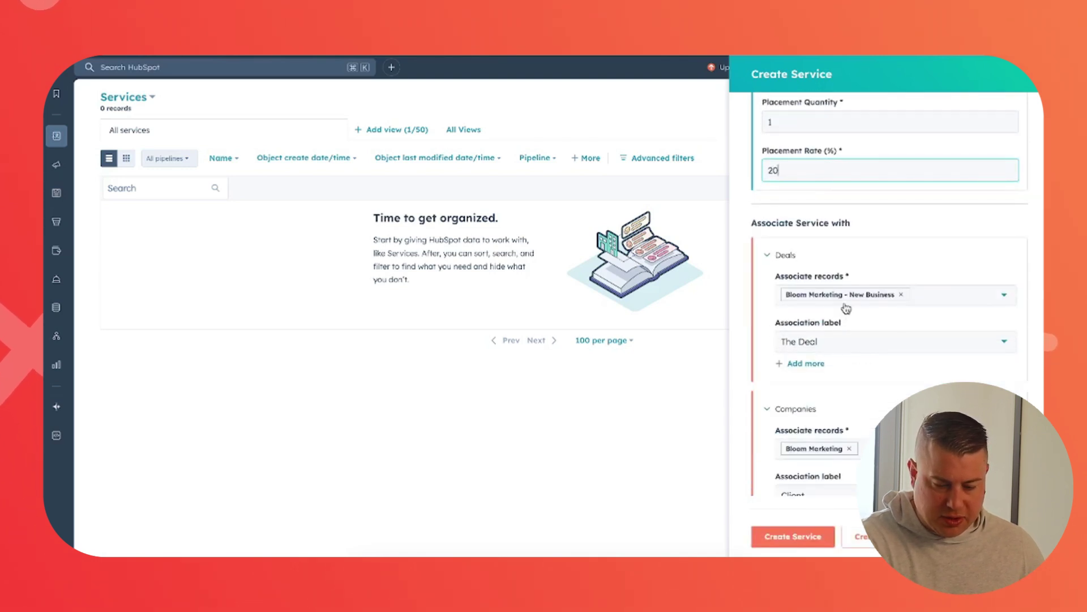
{"action": "scroll", "coordinate": [843, 377], "scroll_direction": "down", "scroll_amount": 2}
Create the [Demo] Recruitment Service record from the filled-in panel.
{"action": "left_click", "coordinate": [812, 529]}
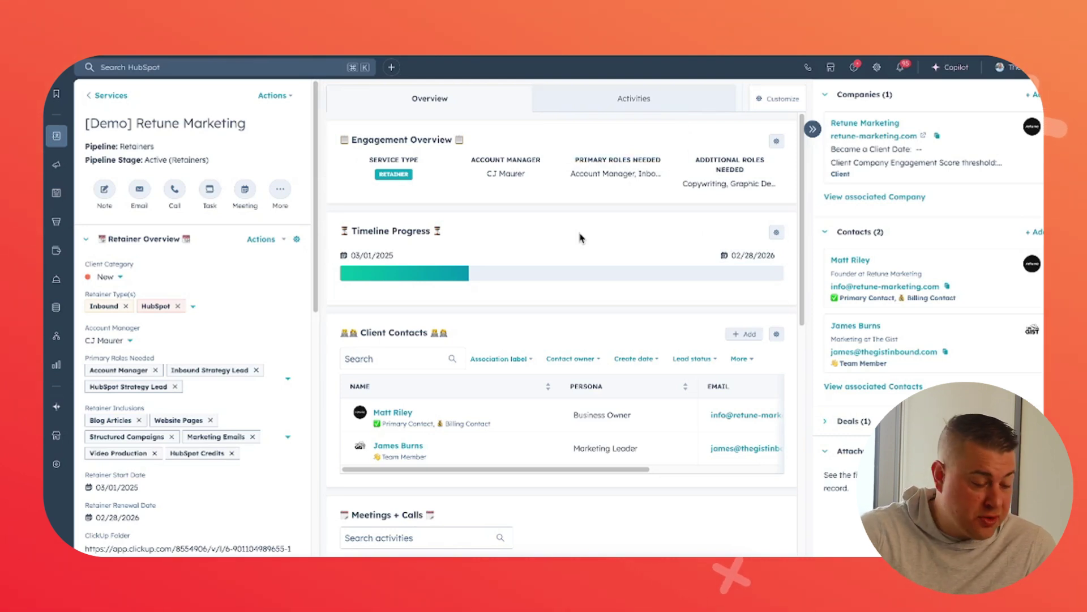
Scroll through the Retune Marketing record's sidebar and middle cards to review its retainer details.
{"action": "scroll", "coordinate": [225, 242], "scroll_direction": "down", "scroll_amount": 5}
{"action": "scroll", "coordinate": [225, 243], "scroll_direction": "up", "scroll_amount": 5}
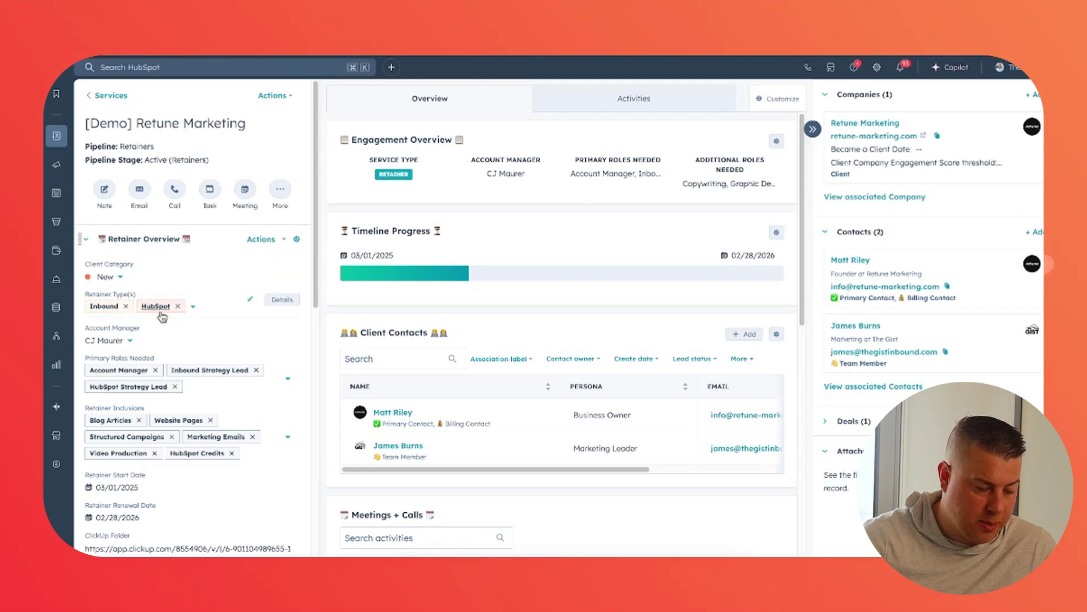
{"action": "scroll", "coordinate": [176, 320], "scroll_direction": "down", "scroll_amount": 3}
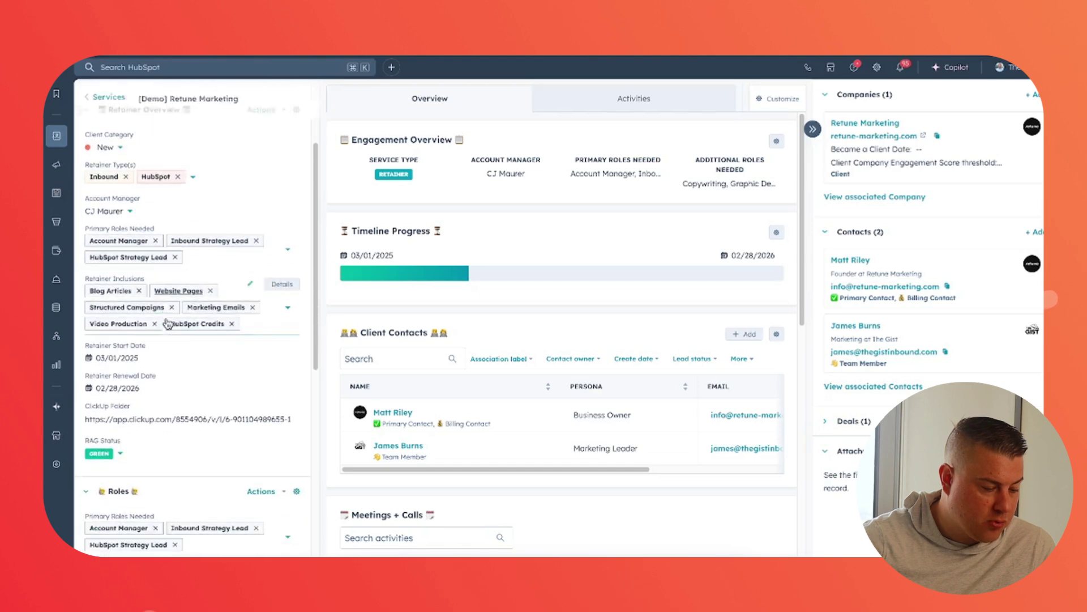
{"action": "scroll", "coordinate": [227, 324], "scroll_direction": "down", "scroll_amount": 1}
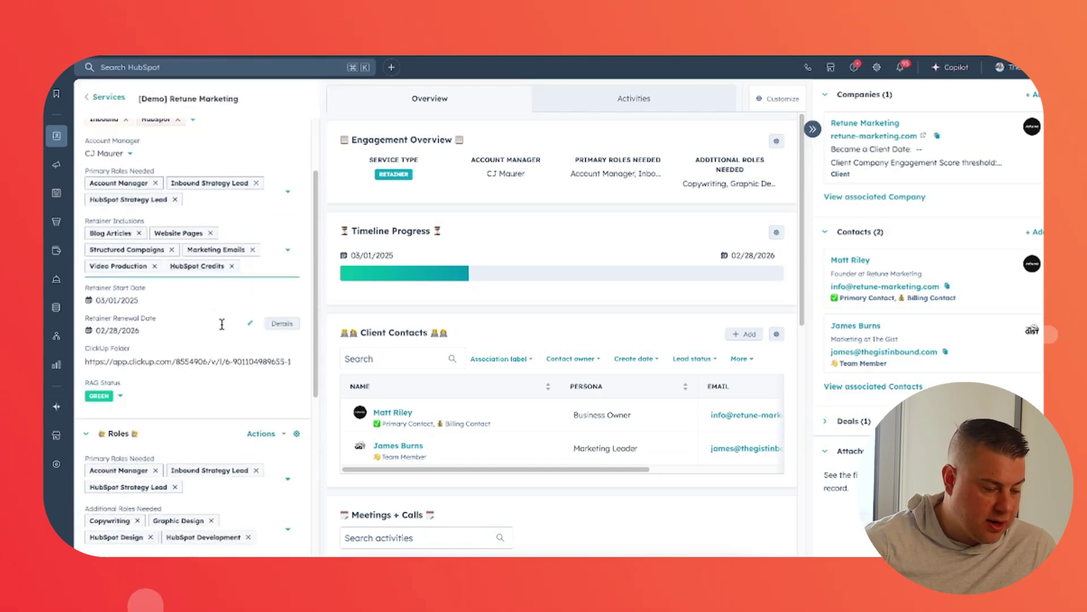
{"action": "scroll", "coordinate": [151, 352], "scroll_direction": "down", "scroll_amount": 1}
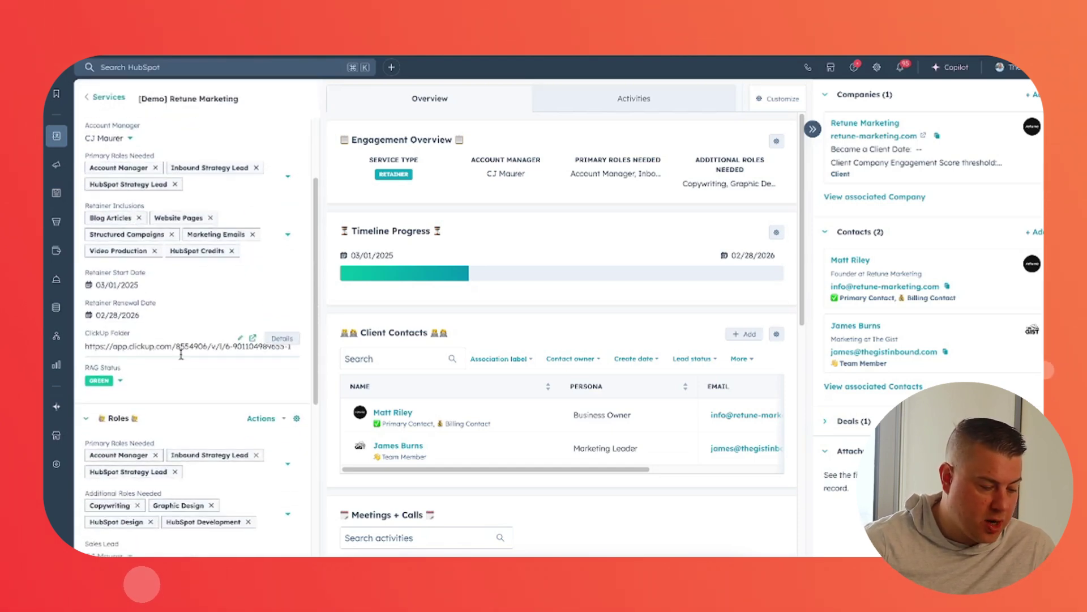
{"action": "scroll", "coordinate": [166, 353], "scroll_direction": "down", "scroll_amount": 3}
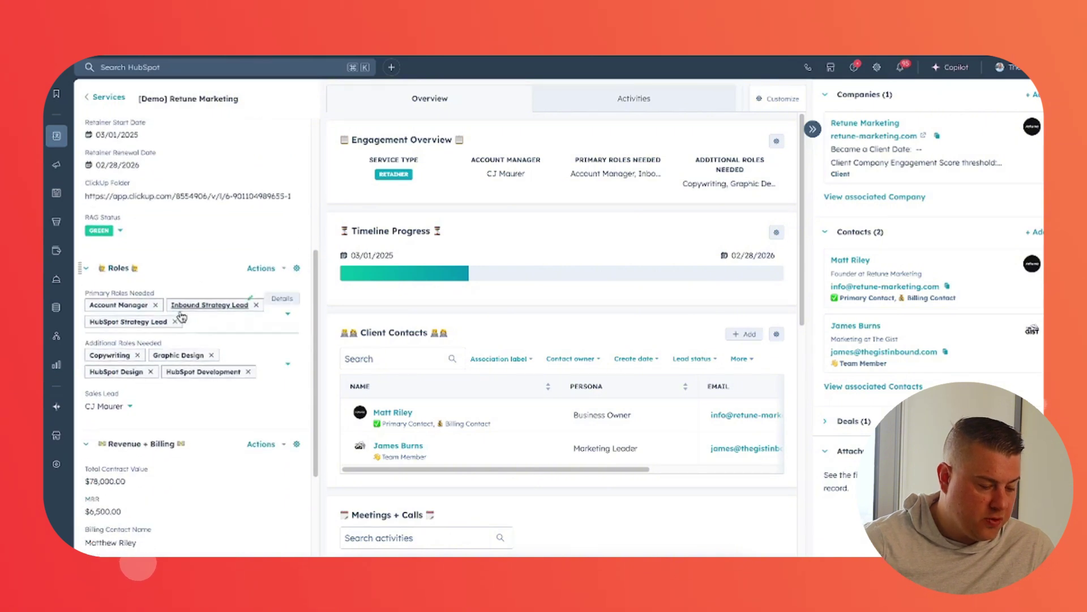
{"action": "scroll", "coordinate": [181, 317], "scroll_direction": "down", "scroll_amount": 3}
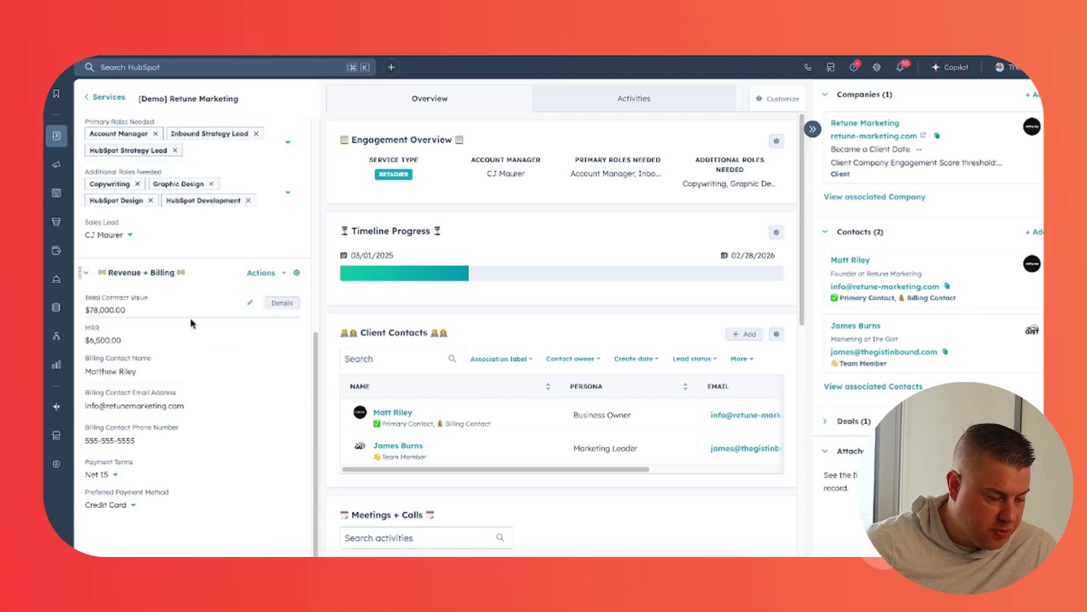
{"action": "scroll", "coordinate": [166, 338], "scroll_direction": "up", "scroll_amount": 4}
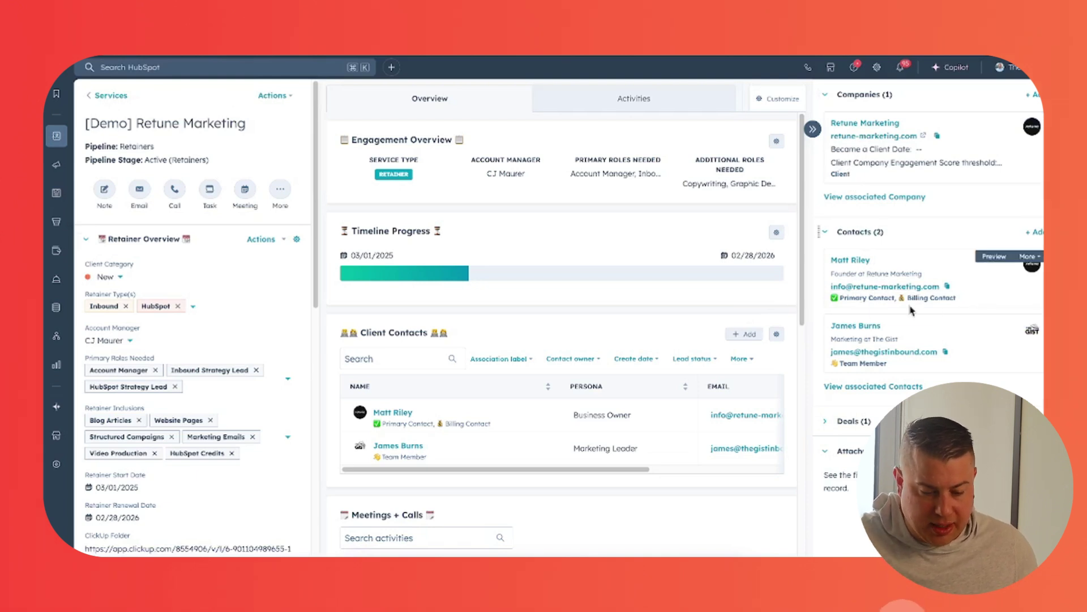
{"action": "scroll", "coordinate": [647, 302], "scroll_direction": "down", "scroll_amount": 1}
{"action": "scroll", "coordinate": [647, 302], "scroll_direction": "down", "scroll_amount": 5}
{"action": "scroll", "coordinate": [649, 304], "scroll_direction": "up", "scroll_amount": 5}
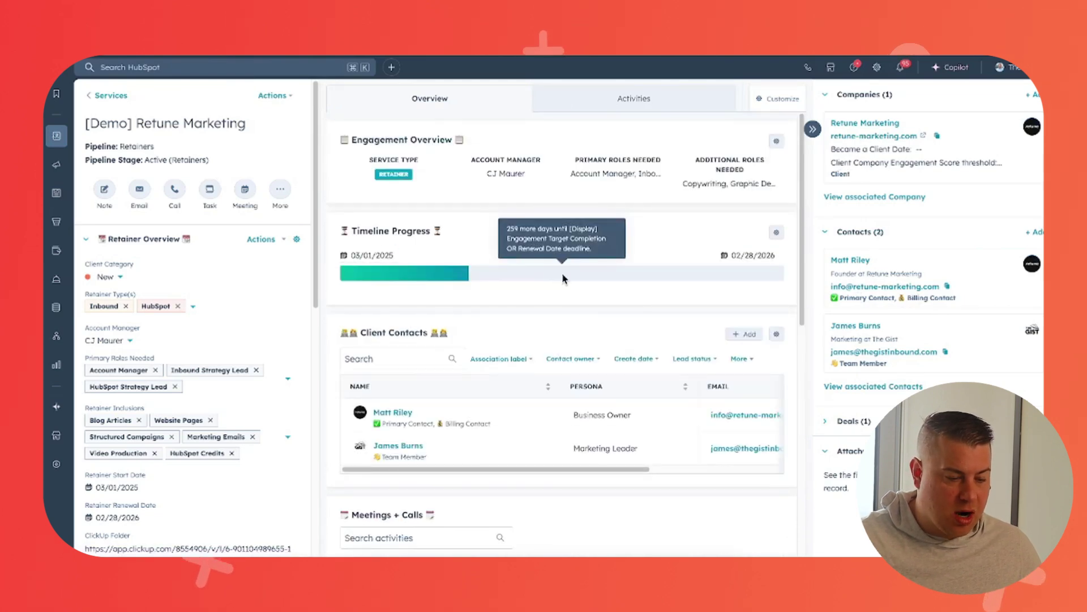
{"action": "scroll", "coordinate": [562, 273], "scroll_direction": "down", "scroll_amount": 10}
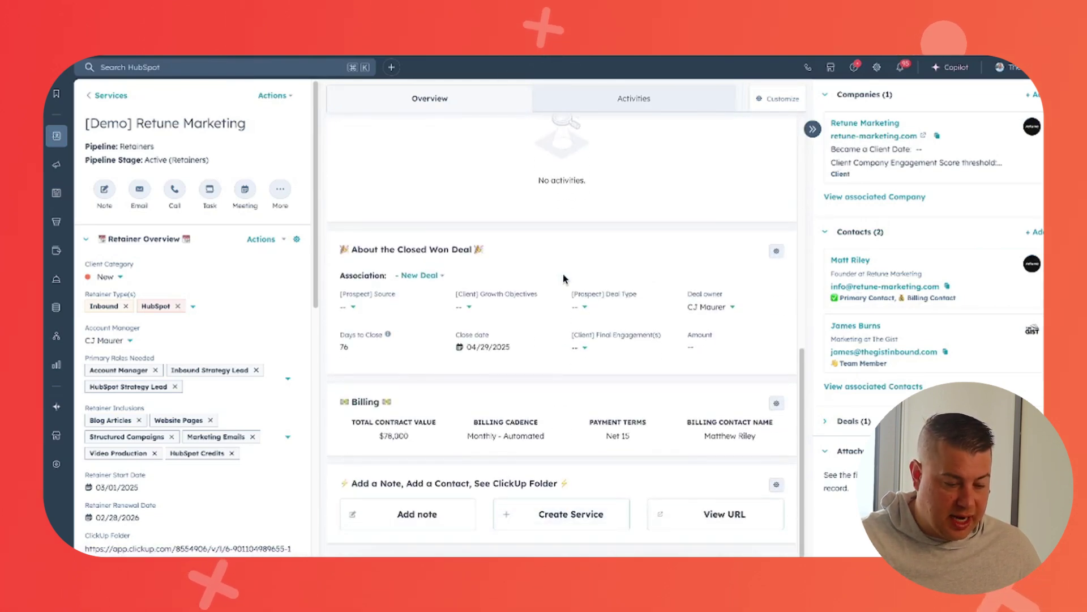
{"action": "scroll", "coordinate": [562, 273], "scroll_direction": "up", "scroll_amount": 10}
{"action": "scroll", "coordinate": [563, 279], "scroll_direction": "down", "scroll_amount": 10}
{"action": "scroll", "coordinate": [564, 279], "scroll_direction": "up", "scroll_amount": 10}
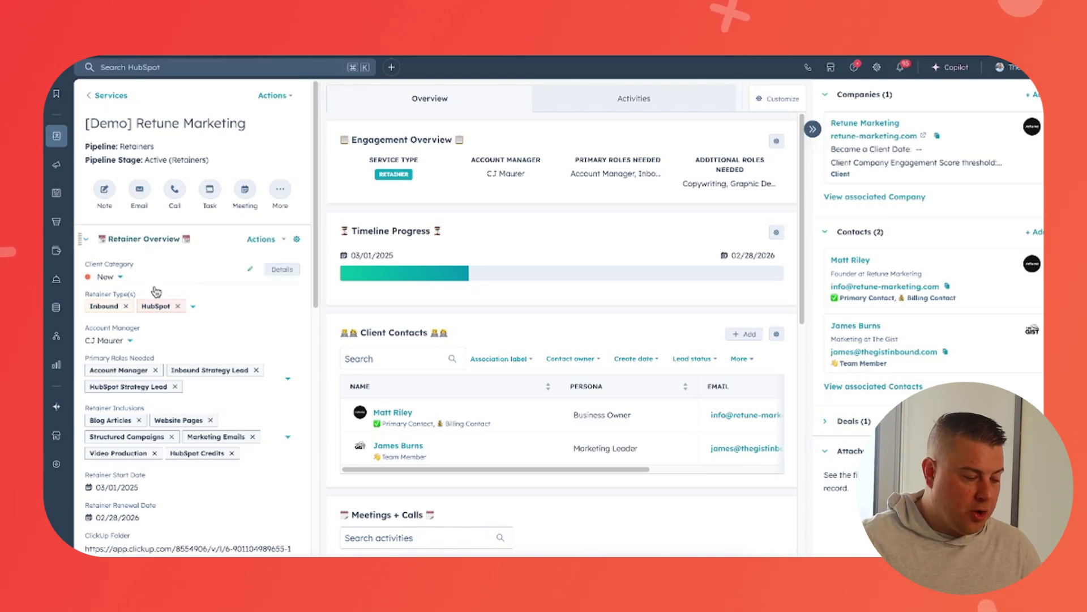
Collapse the Retainer Overview, Roles and Revenue + Billing sidebar sections.
{"action": "left_click", "coordinate": [126, 239]}
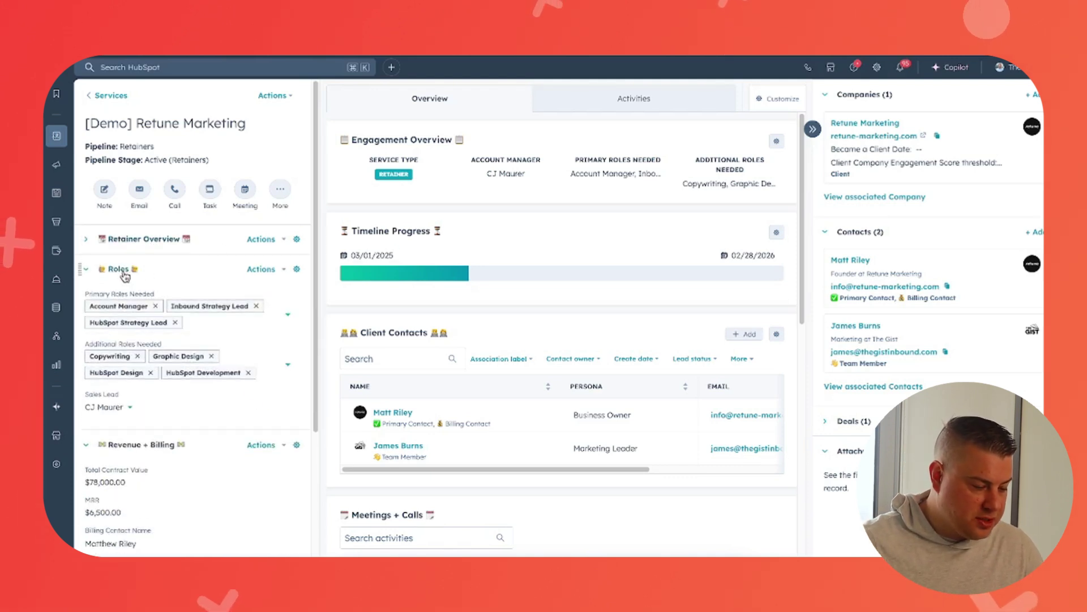
{"action": "left_click", "coordinate": [119, 269]}
{"action": "left_click", "coordinate": [127, 299]}
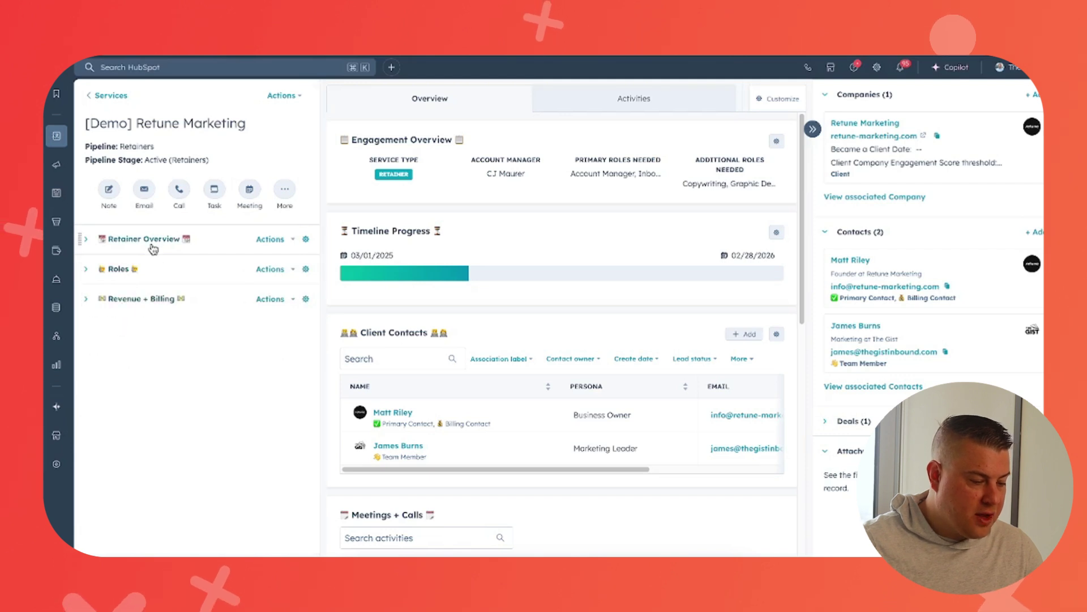